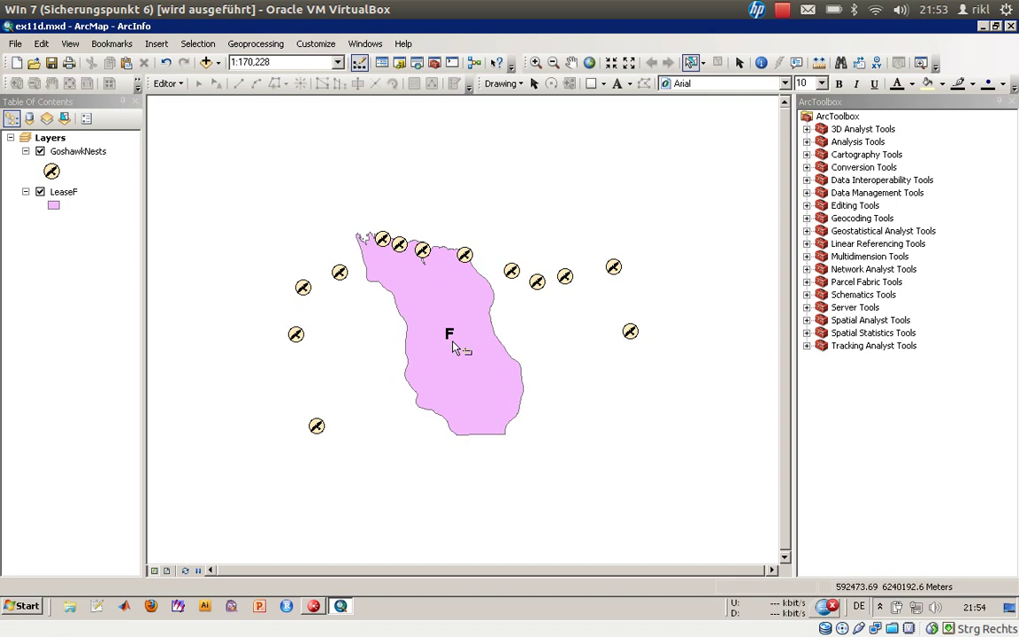
right_click(61, 193)
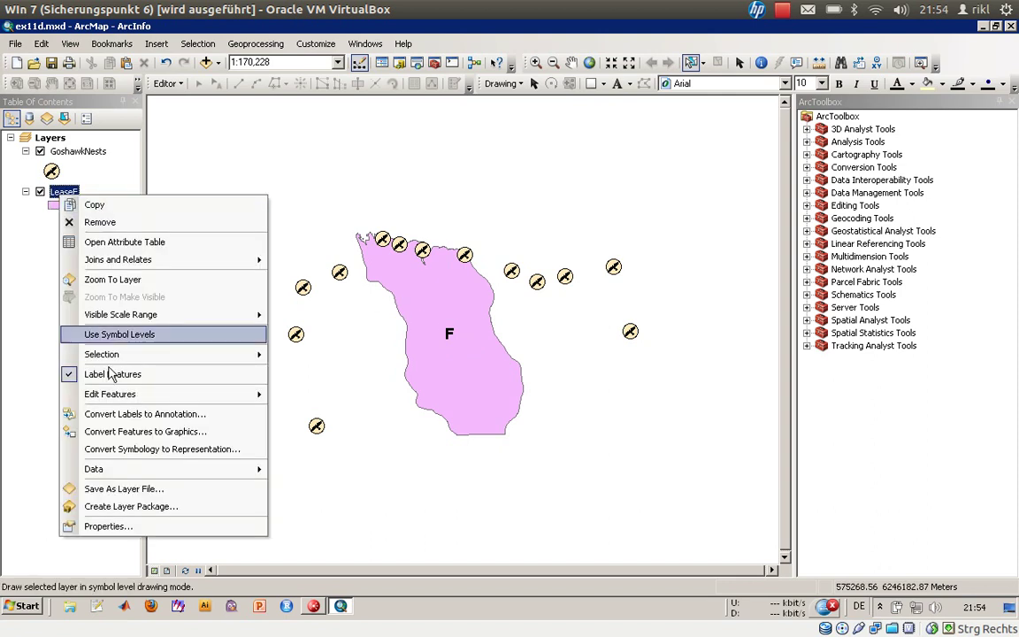
click(146, 526)
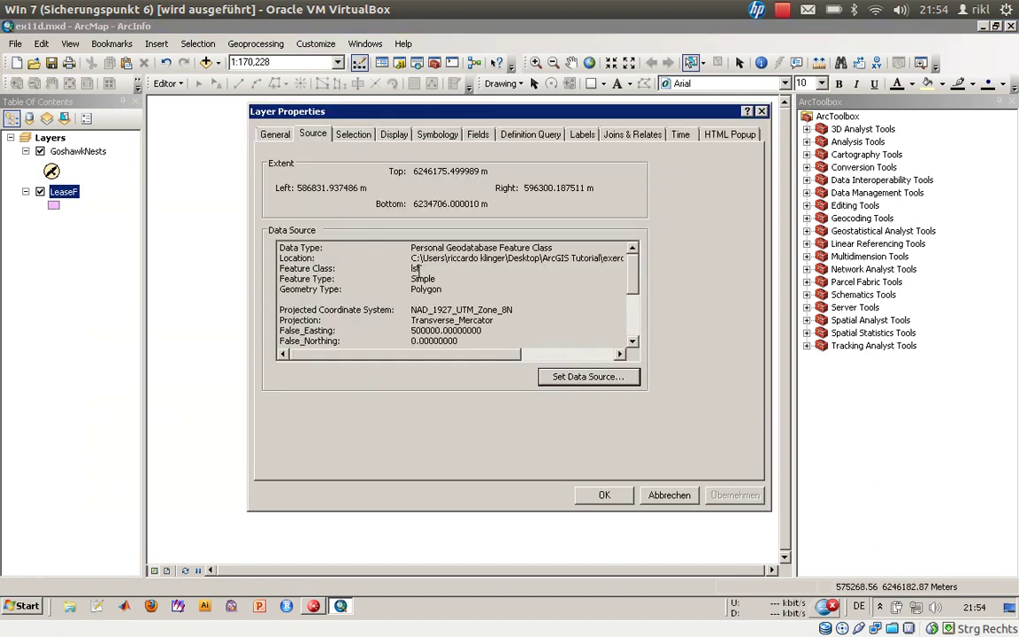
click(409, 267)
click(428, 271)
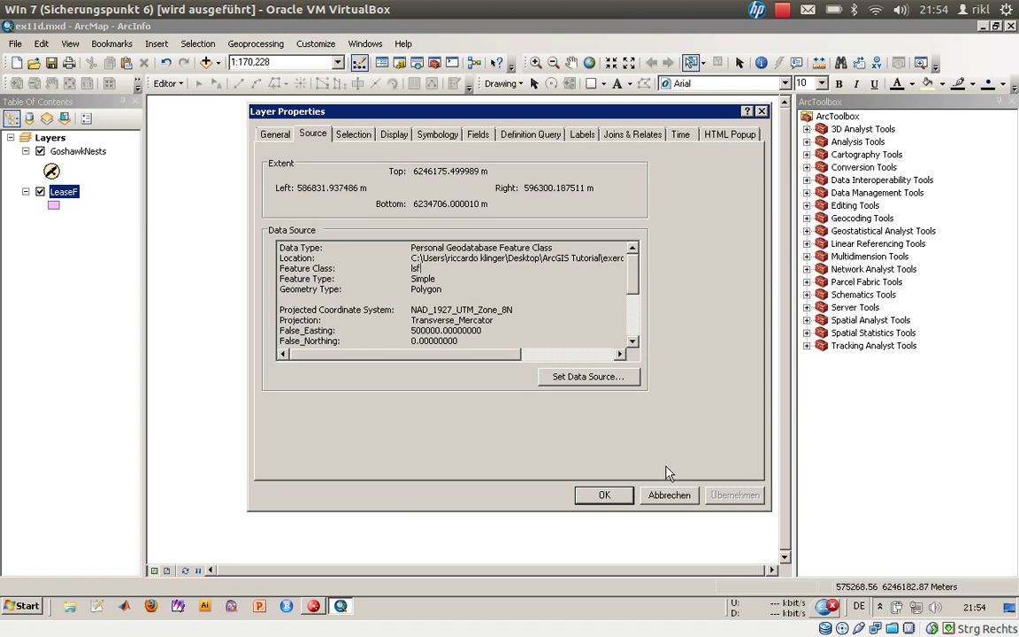
click(669, 494)
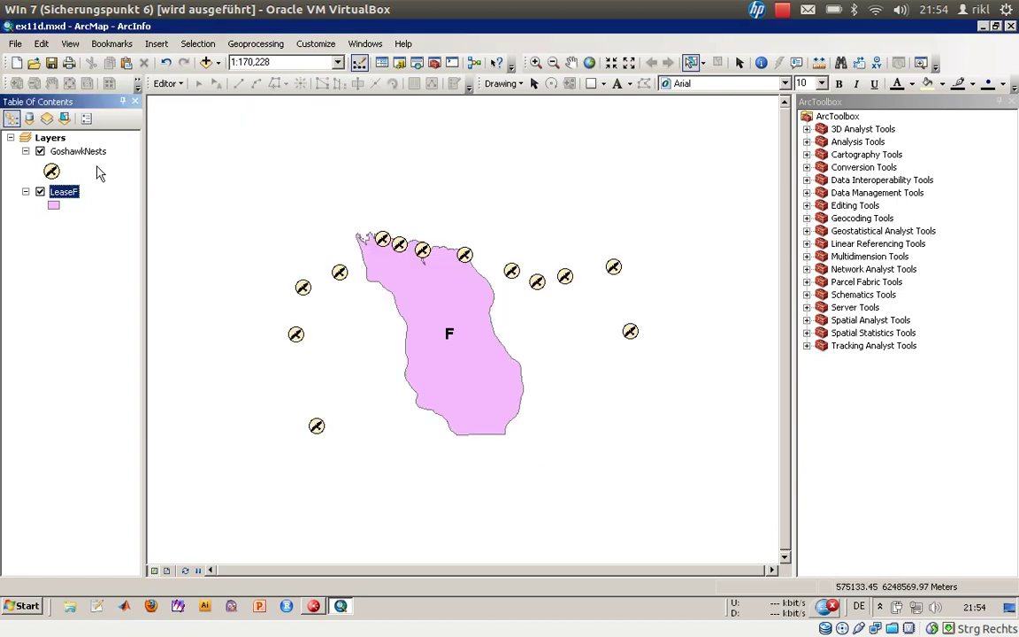
Add the Streams_LEase_F dataset from Tongass.mdb to the map.
click(205, 62)
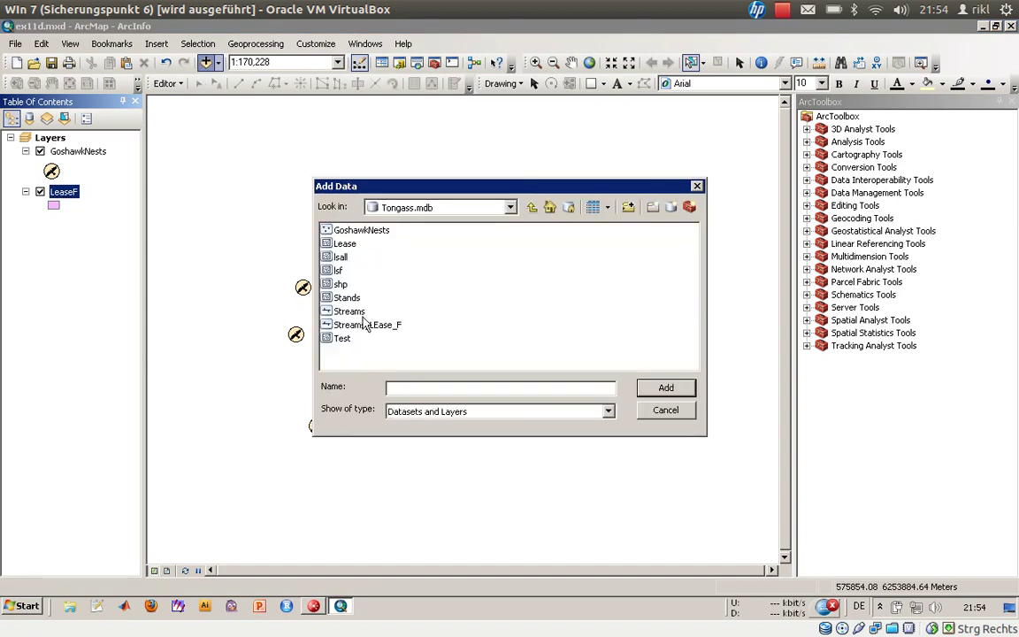
click(367, 325)
double_click(367, 326)
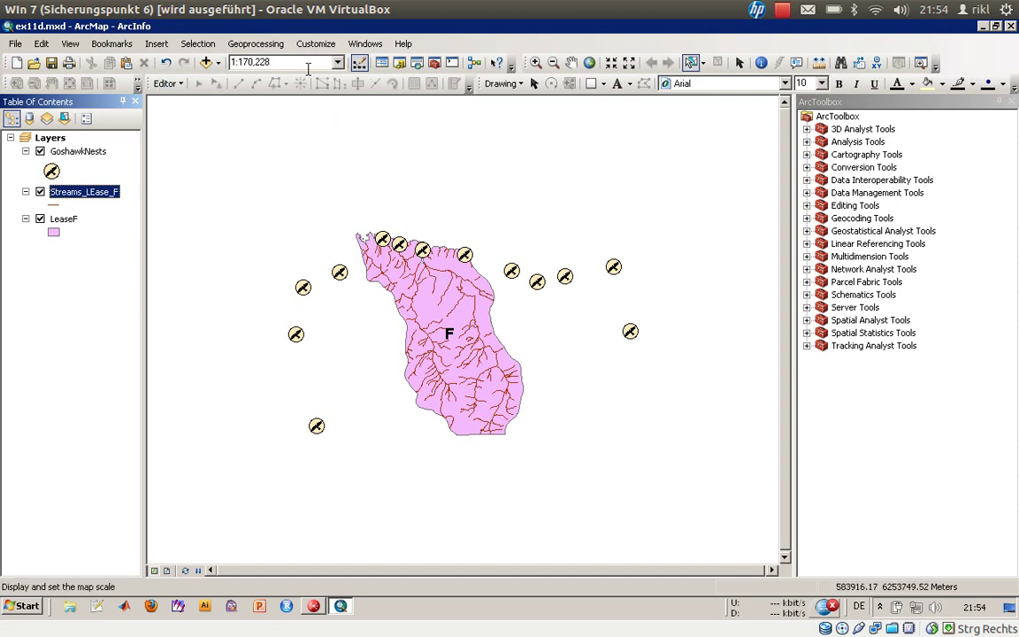
Zoom in on the northern part of lease F to about 1:35,205.
click(535, 62)
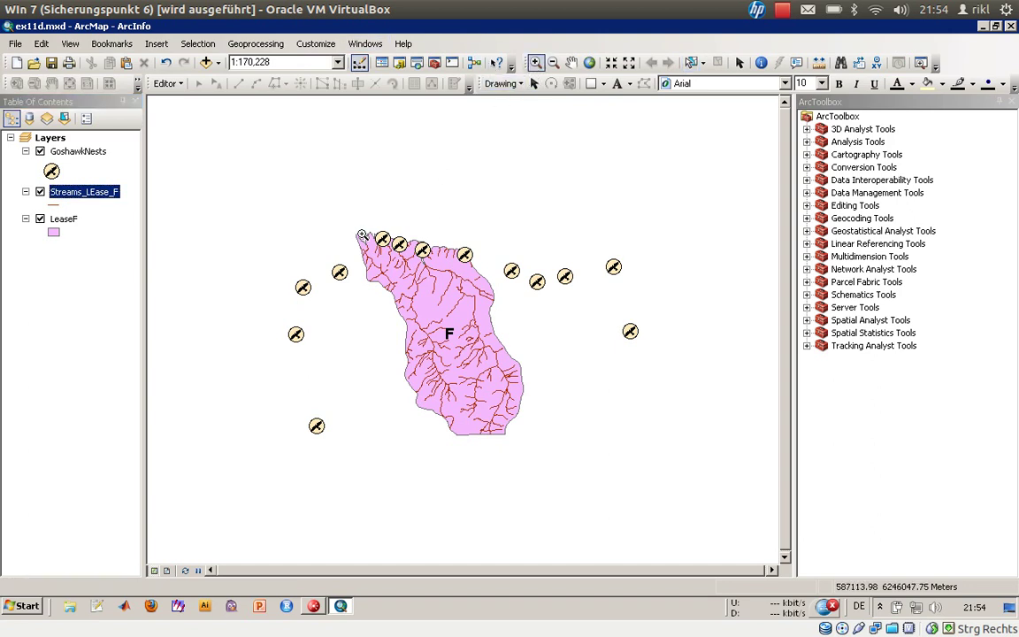
drag(361, 234, 489, 319)
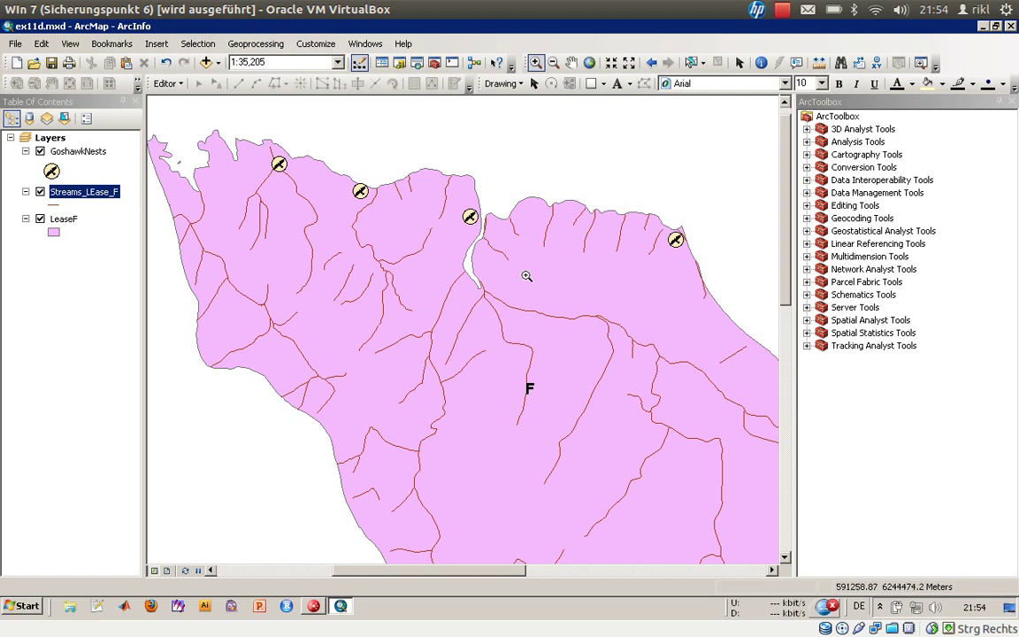
Browse the GoshawkNests layer's menu, then zoom back out to about 1:80,546.
right_click(56, 157)
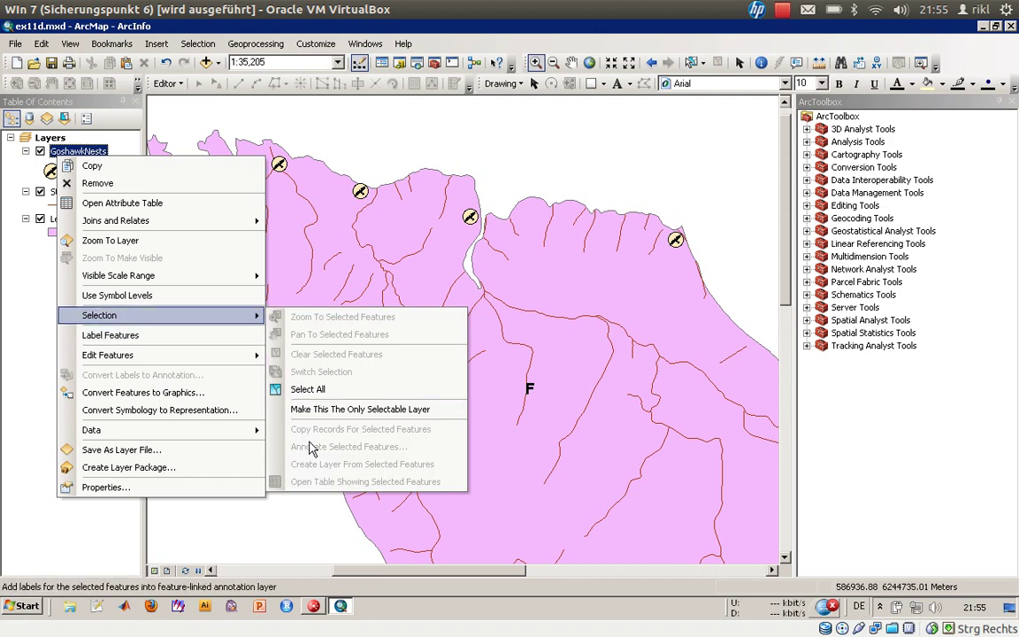
mouse_move(212, 432)
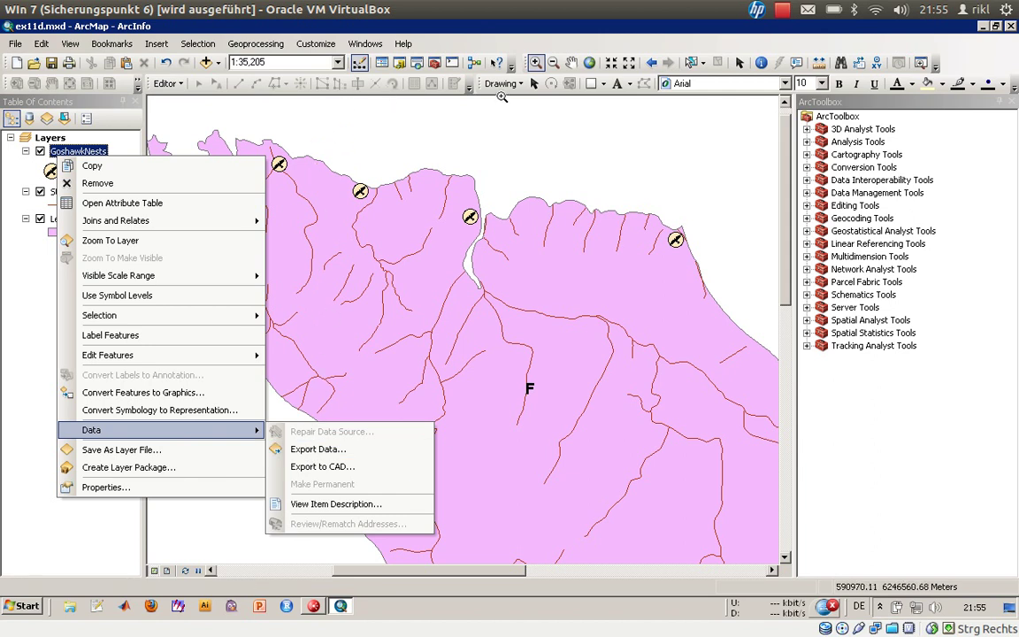
click(553, 62)
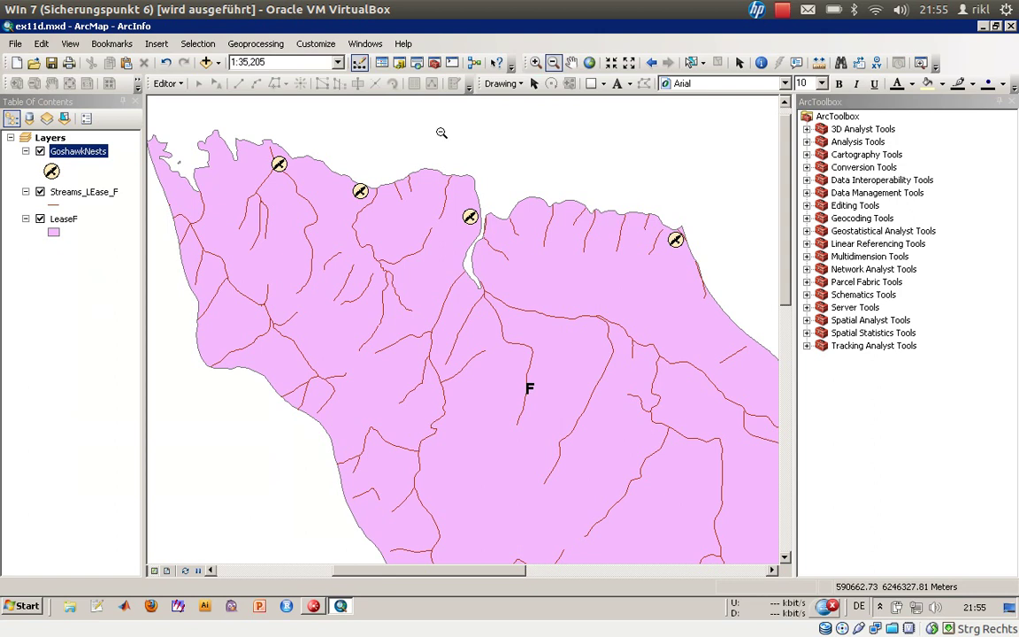
drag(238, 140, 705, 351)
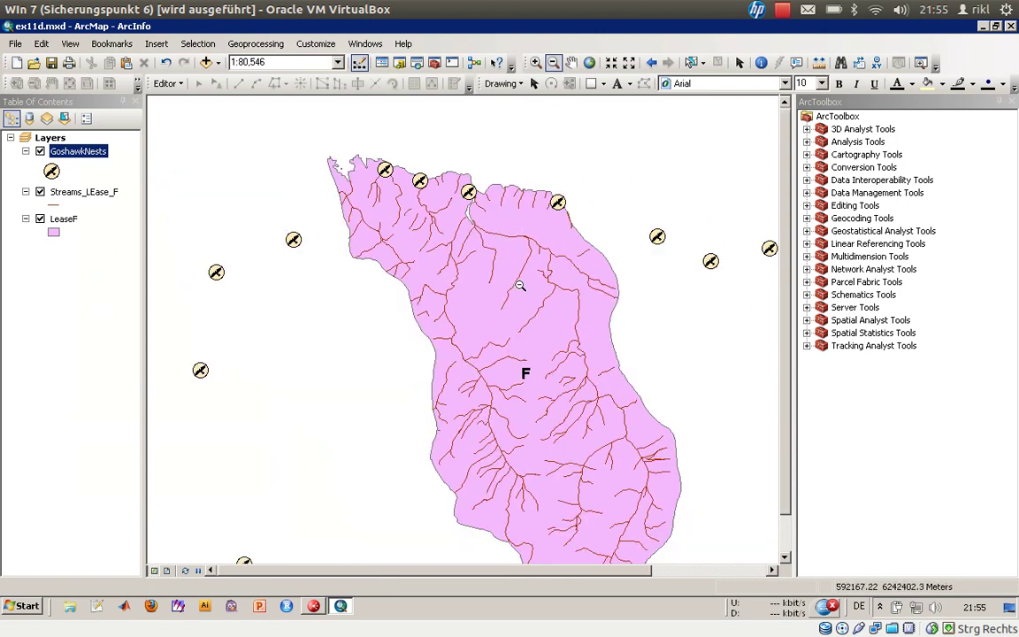
Open Select By Location and zoom in and out around a nest near the lease edge.
click(196, 44)
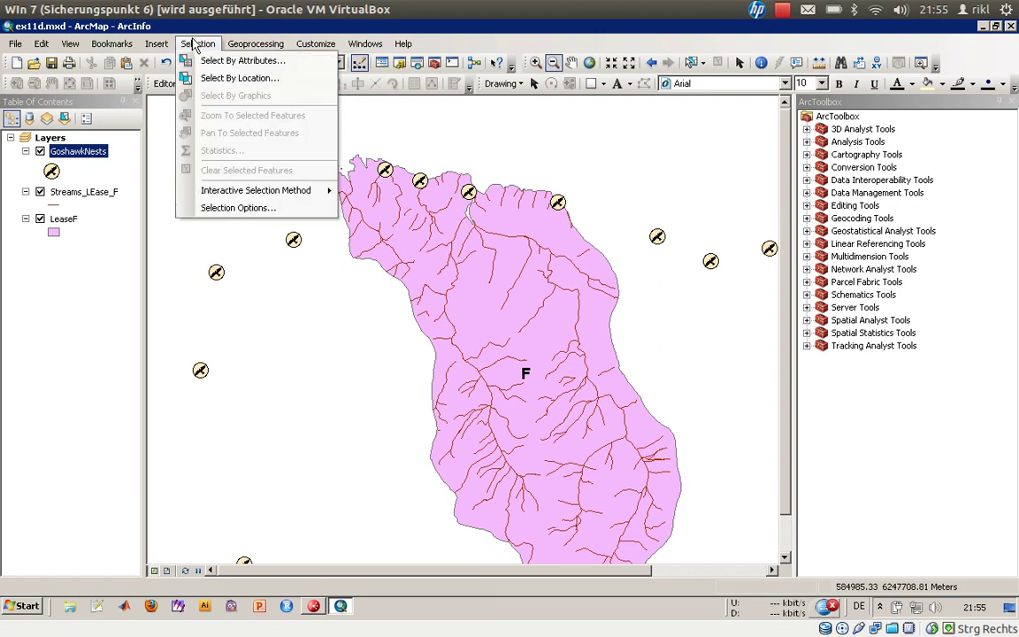
click(199, 79)
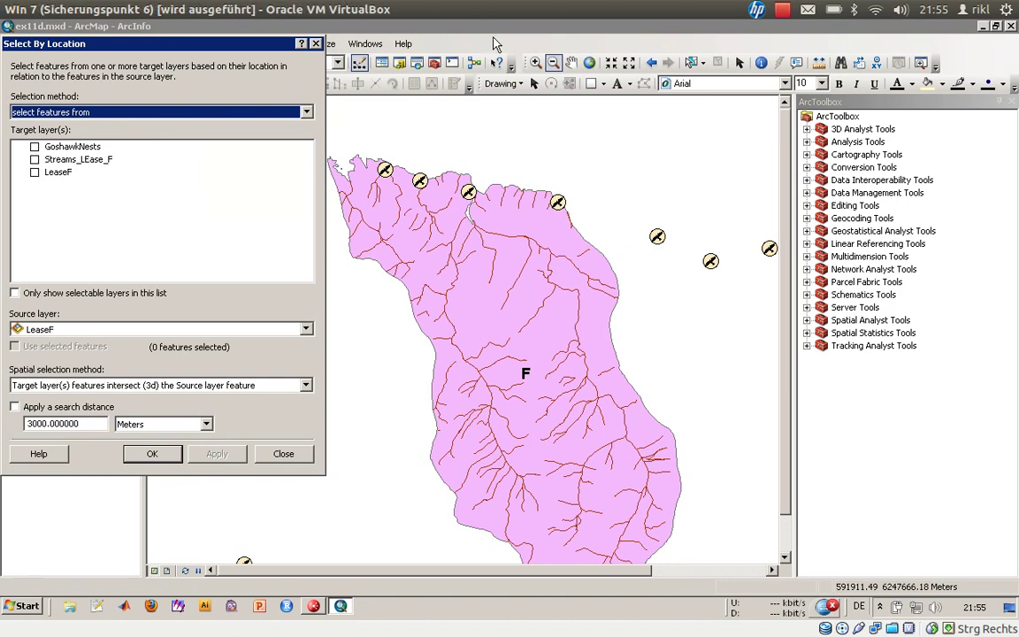
click(535, 62)
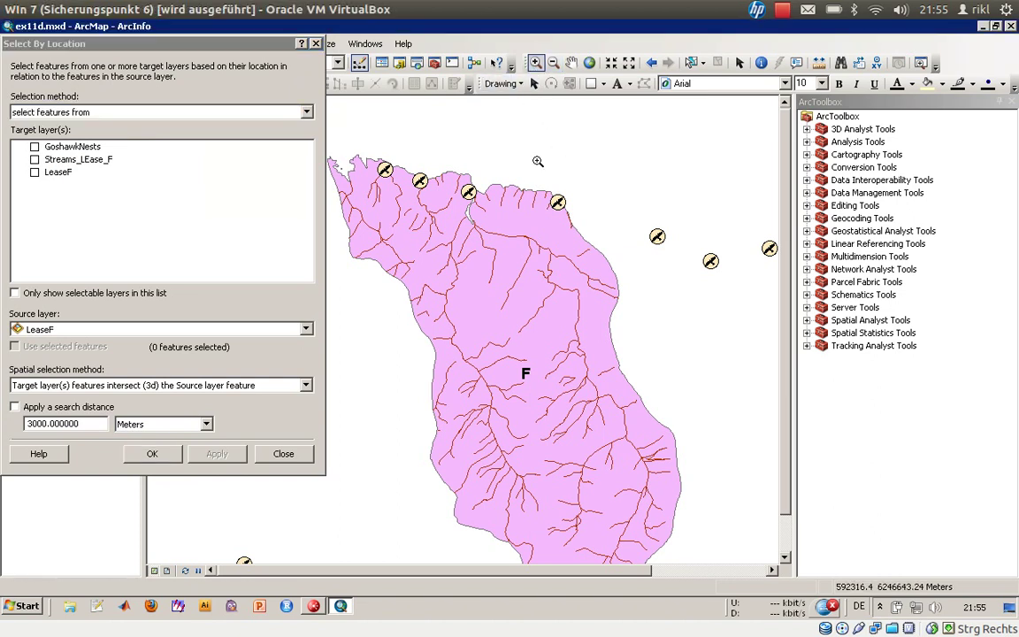
drag(540, 187, 575, 221)
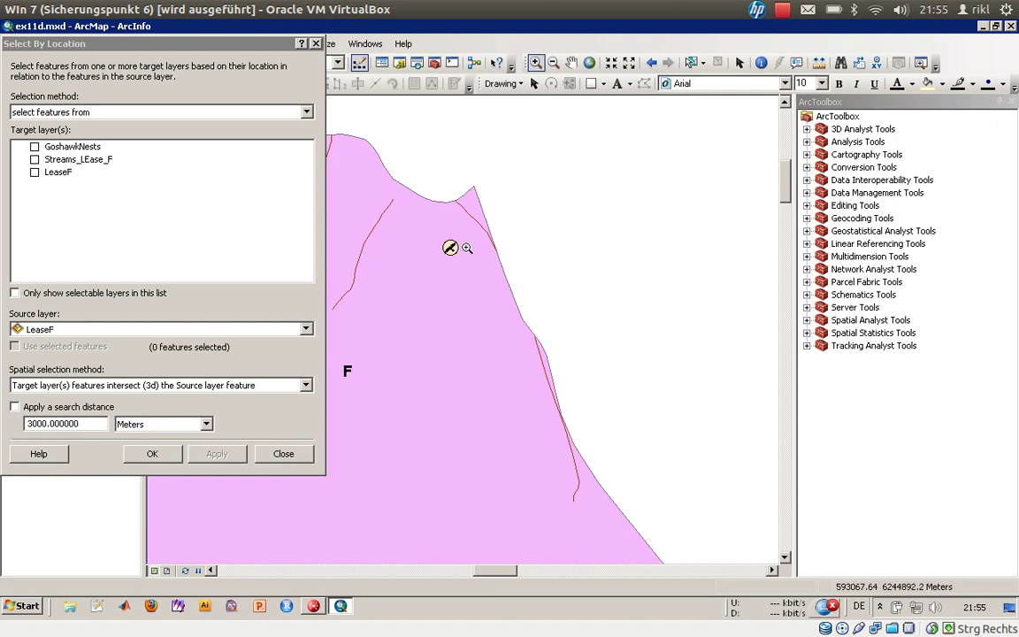
click(552, 66)
drag(403, 201, 469, 265)
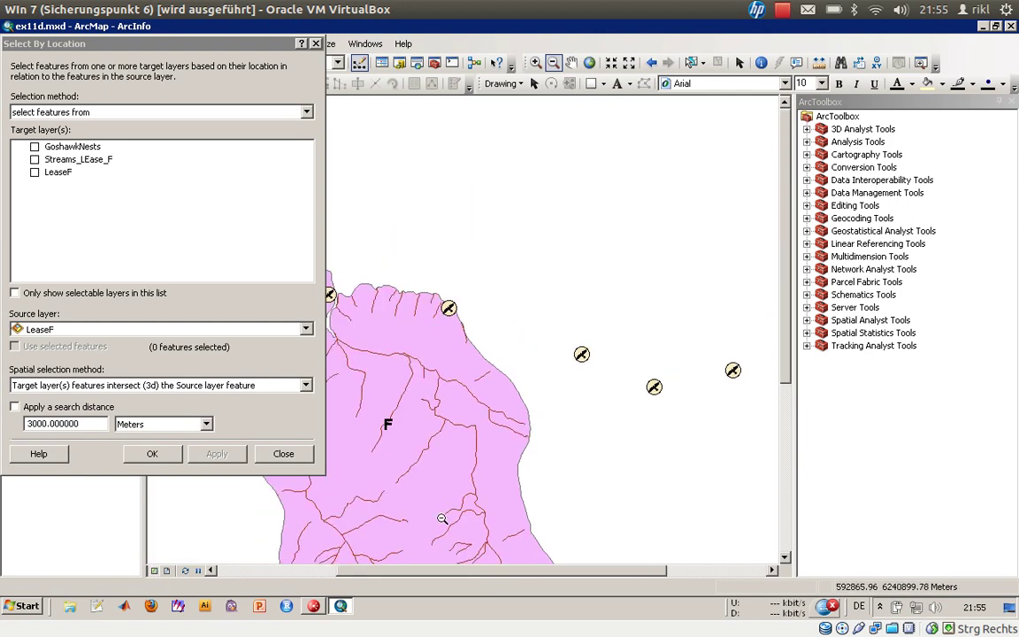
drag(442, 573, 363, 570)
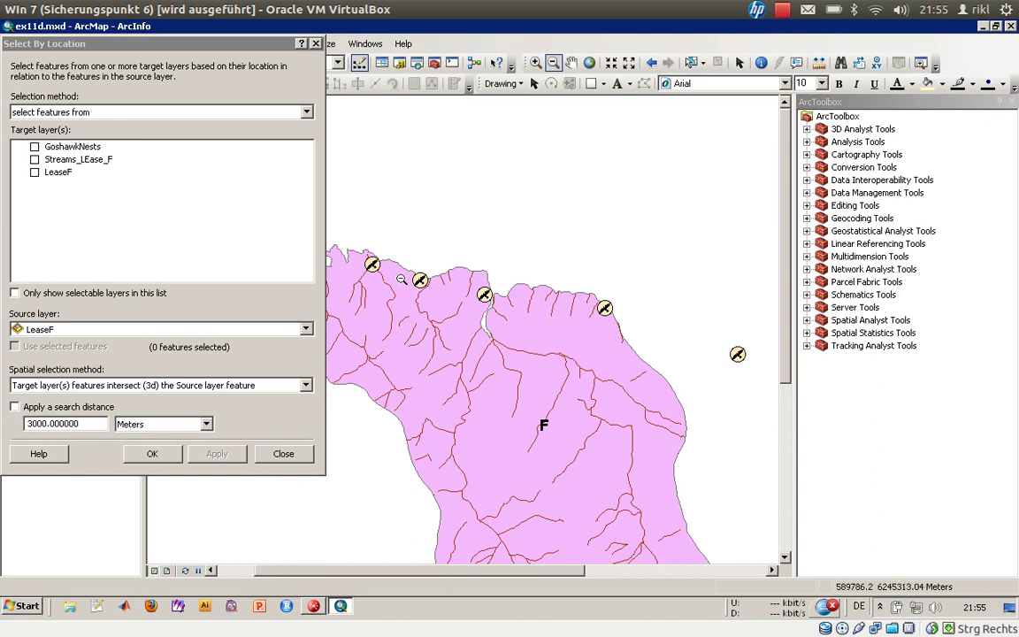
Create a new selection of GoshawkNests intersecting the LeaseF source layer.
click(67, 112)
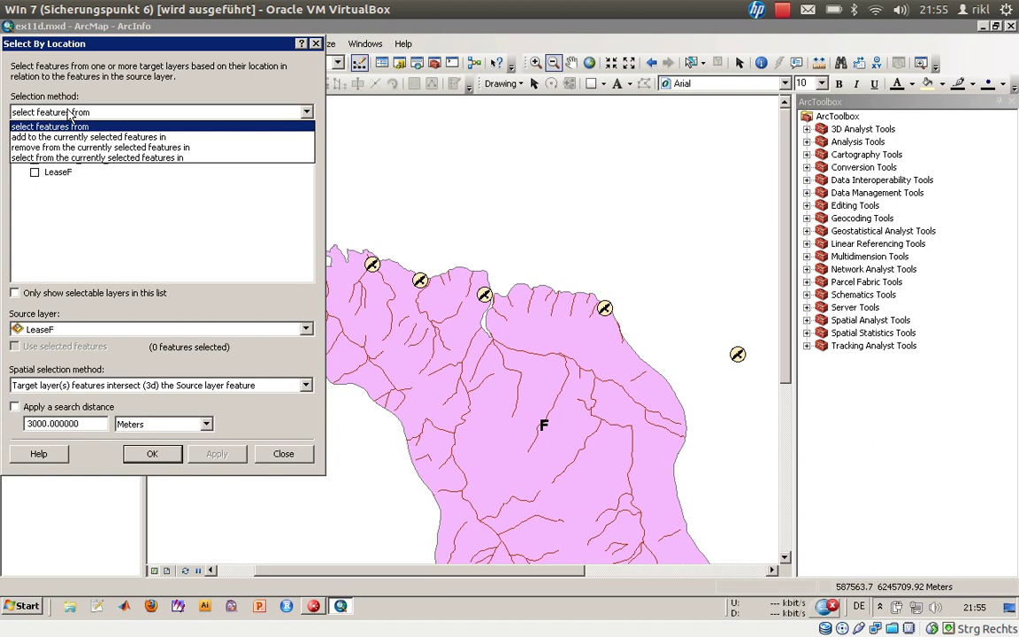
click(69, 113)
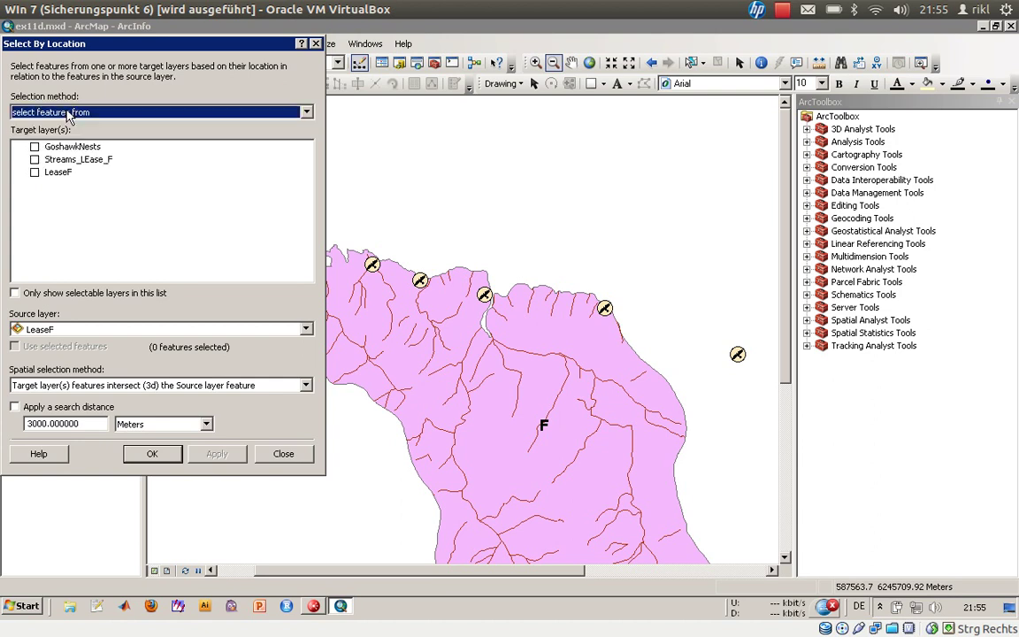
click(35, 147)
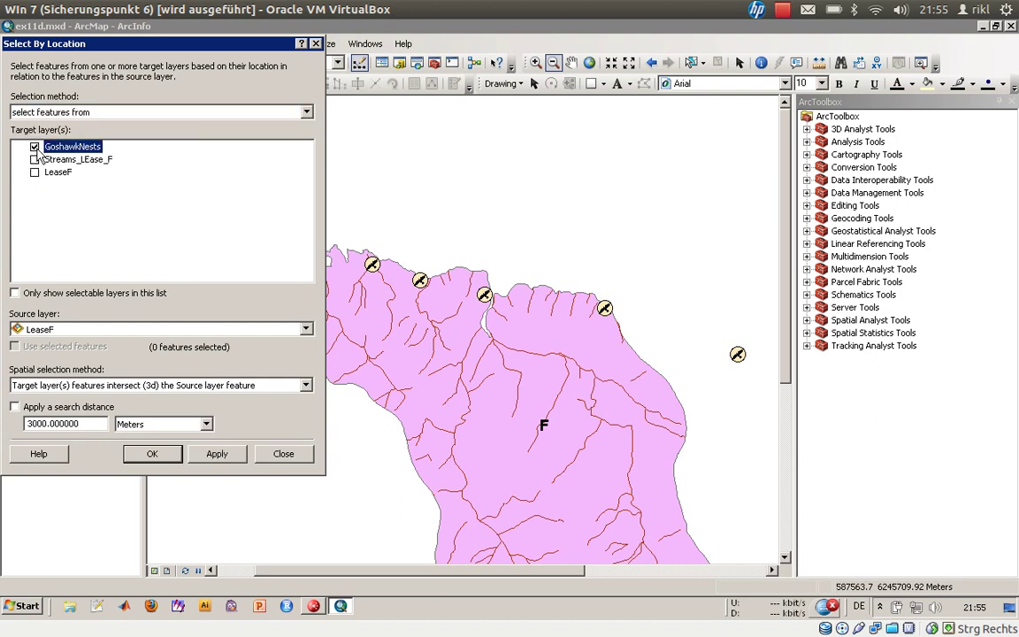
click(63, 329)
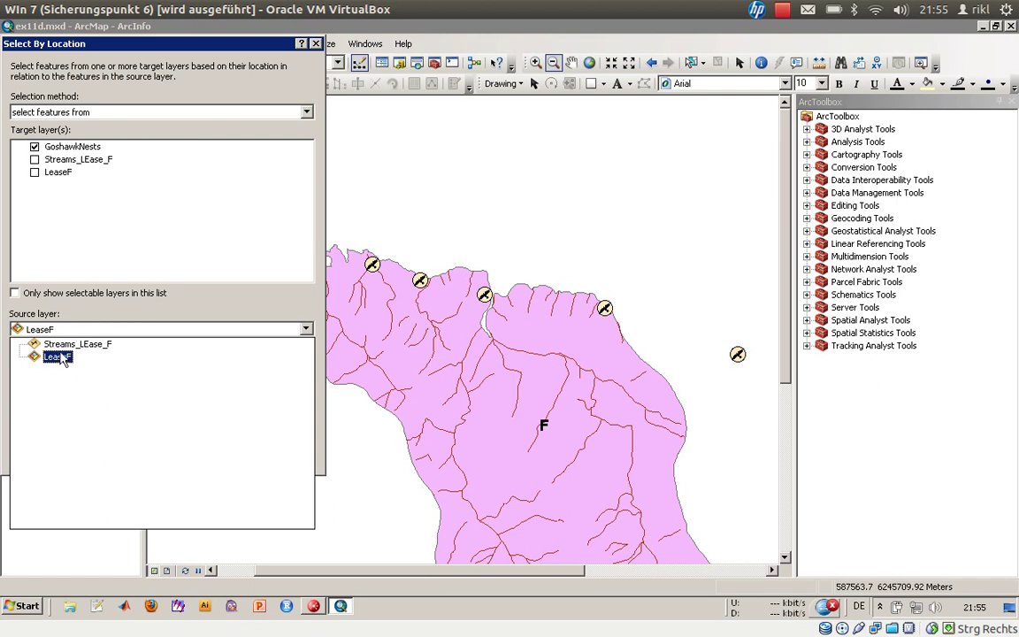
click(64, 357)
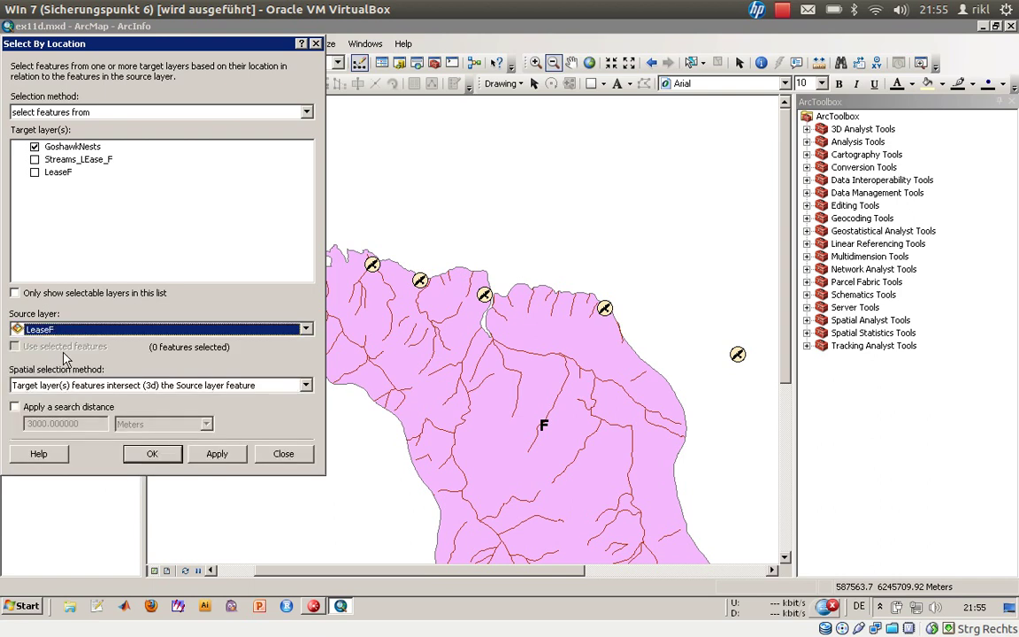
click(131, 393)
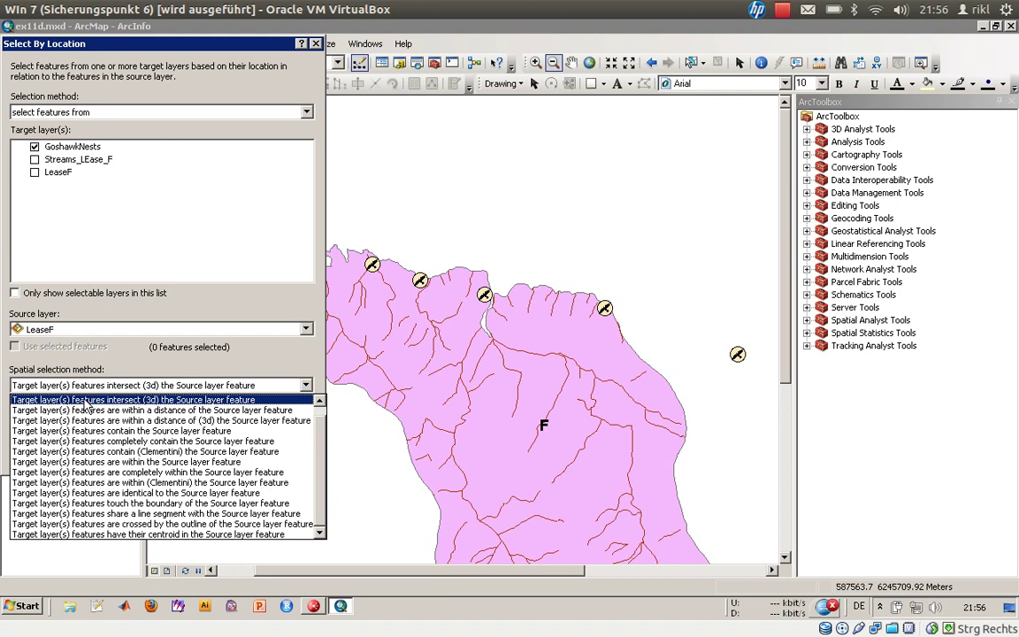
click(85, 402)
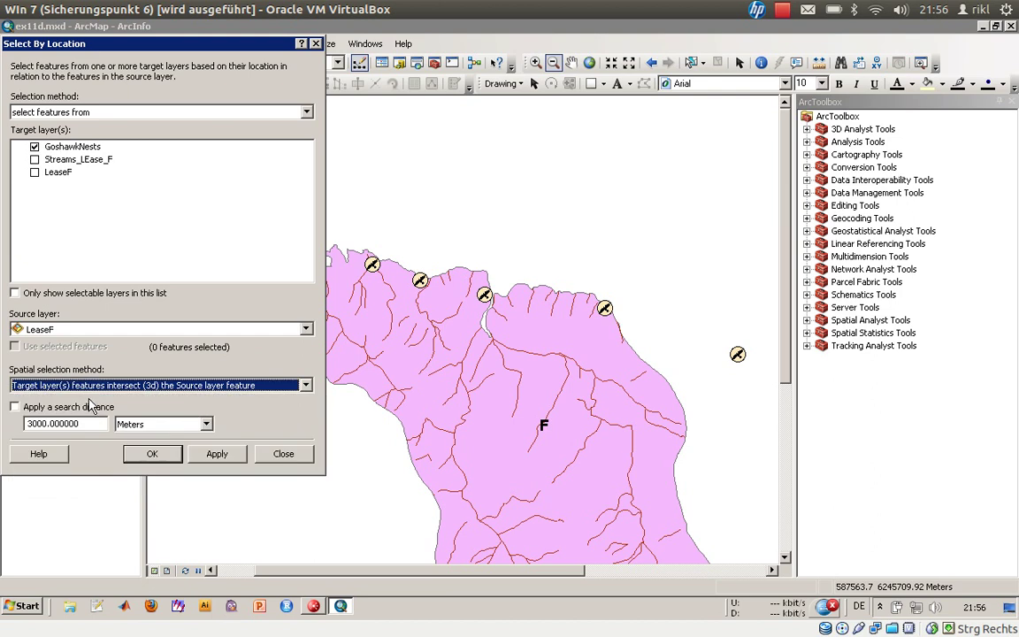
click(153, 456)
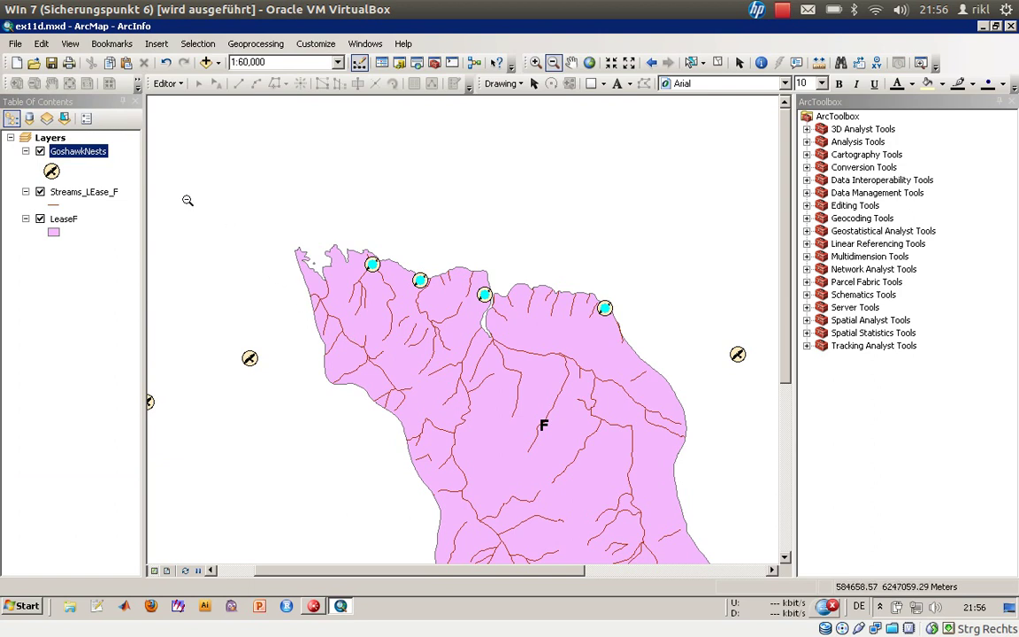
Open Data > Export Data for the GoshawkNests layer.
right_click(78, 156)
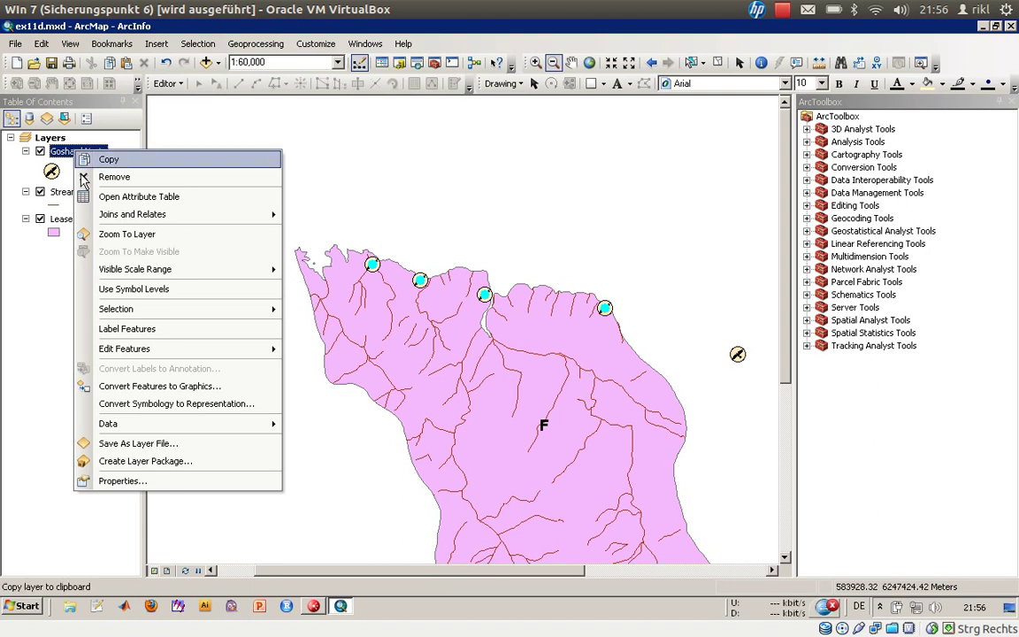
mouse_move(151, 423)
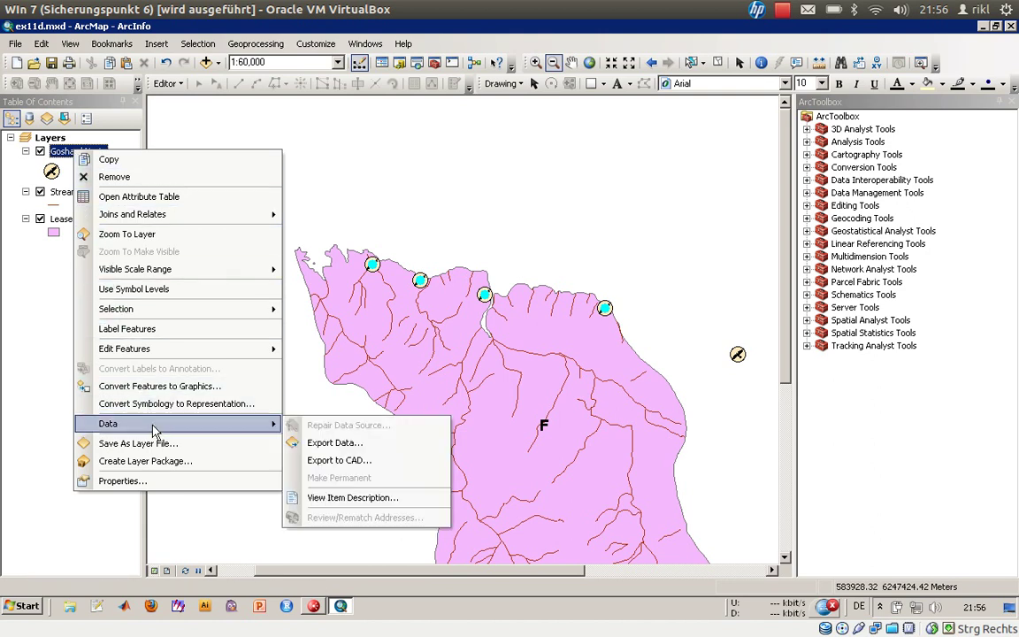
click(335, 444)
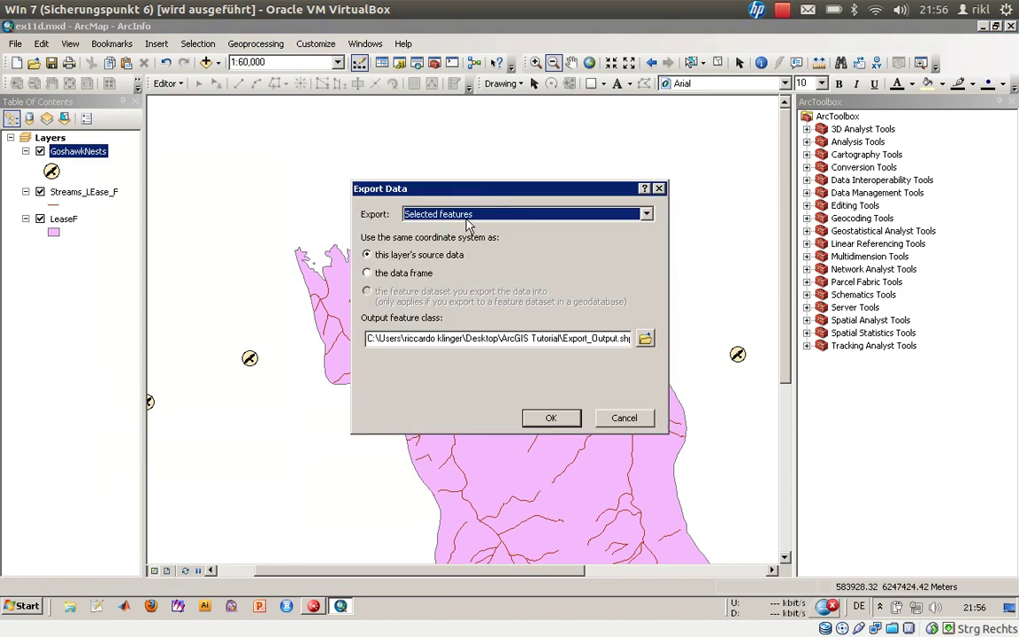
Export only selected features, saving into the exercises\Chapter11\MyData folder.
click(469, 217)
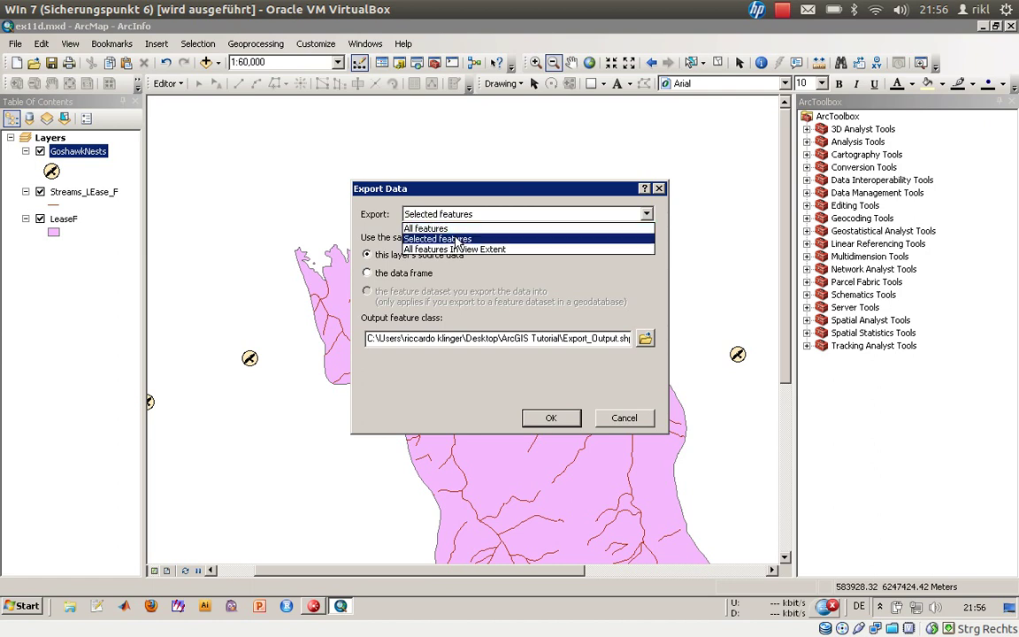
click(459, 240)
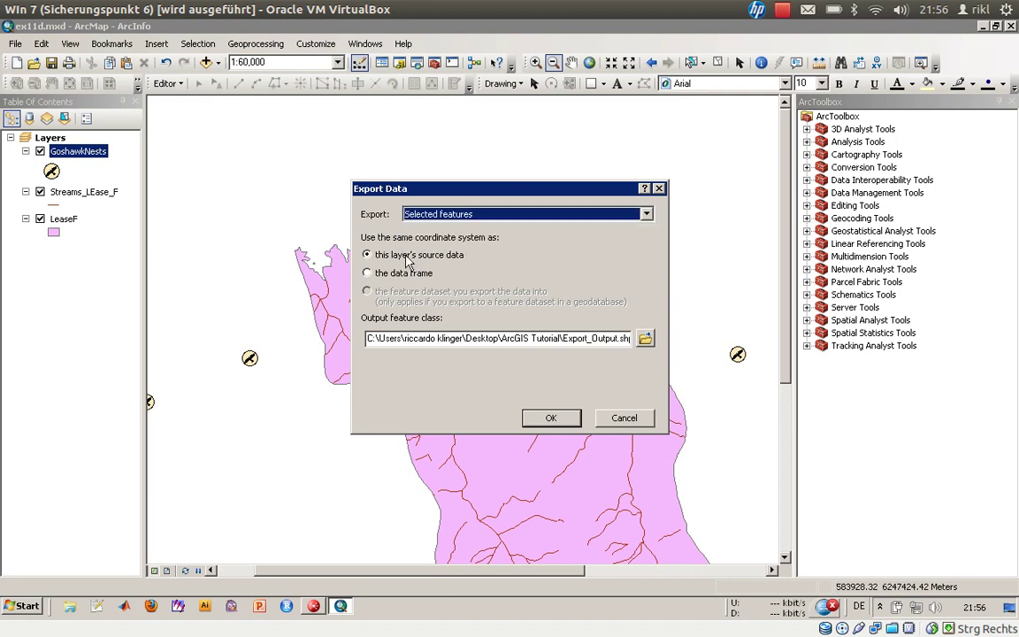
click(645, 337)
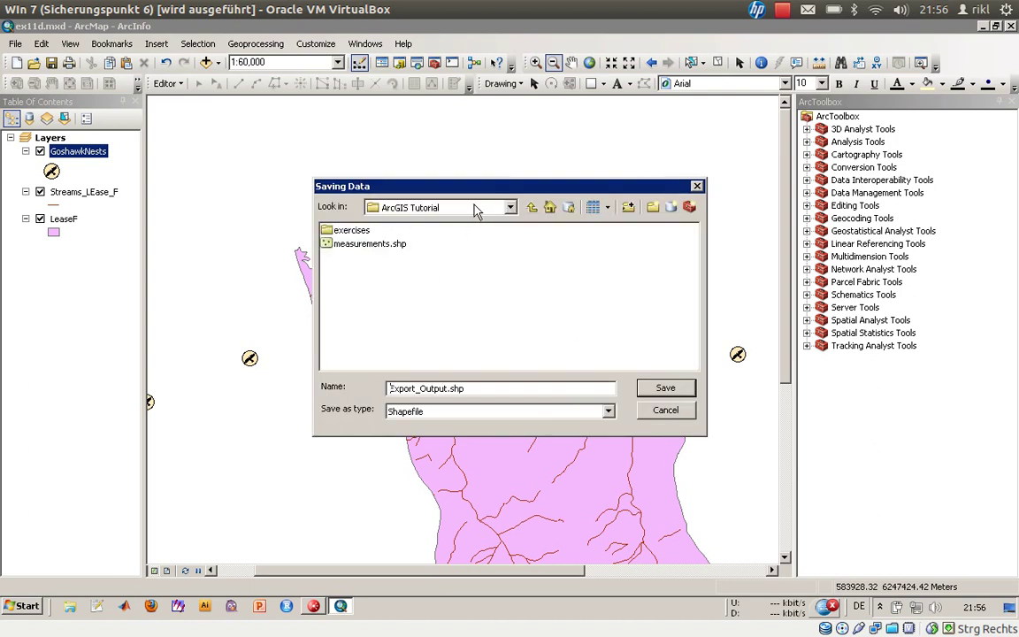
double_click(345, 230)
click(367, 339)
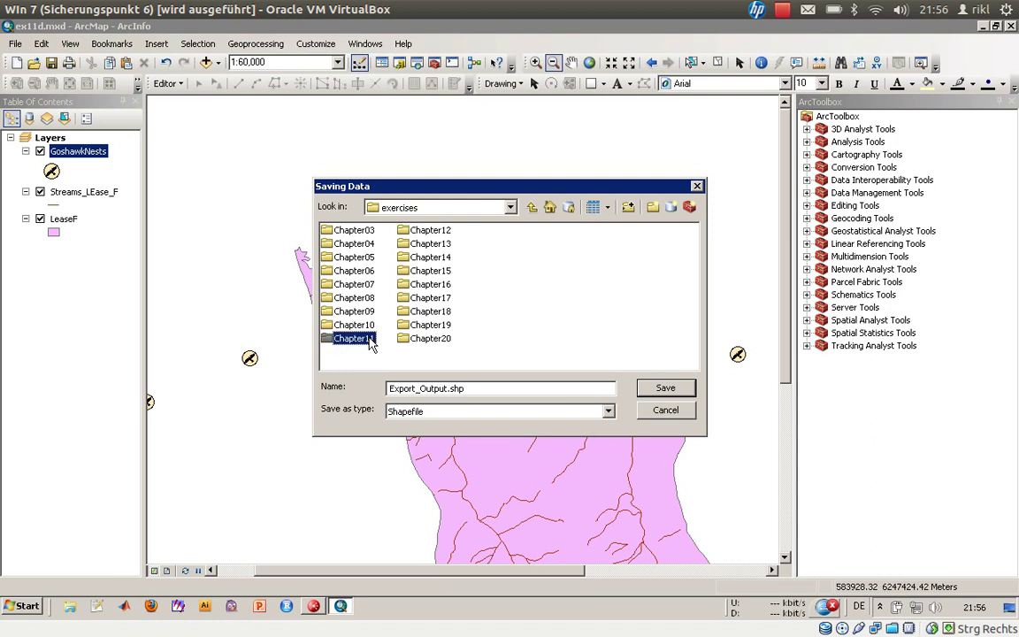
double_click(370, 341)
click(339, 232)
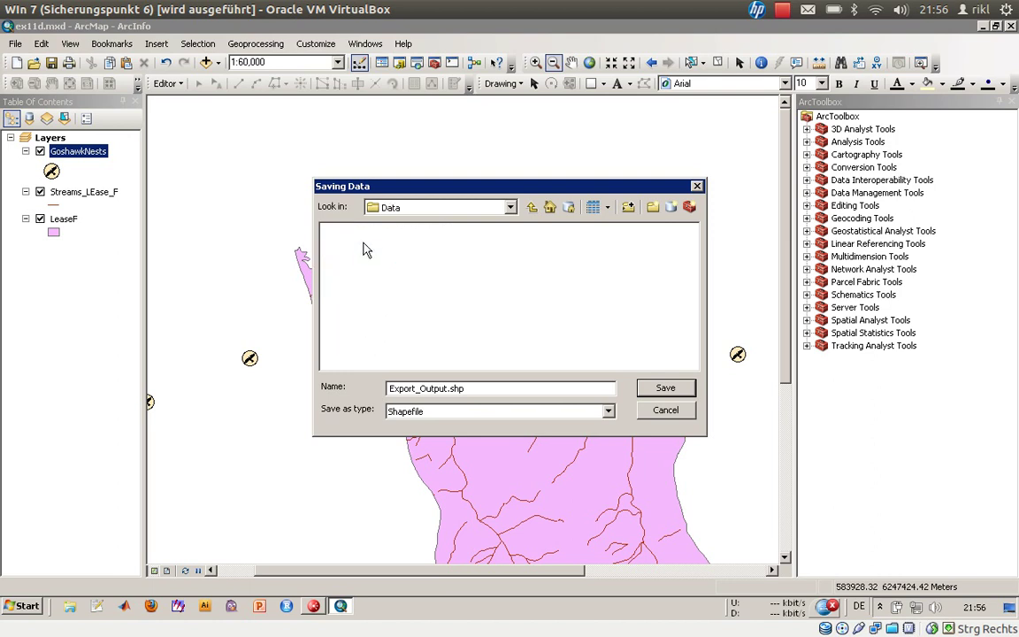
click(531, 207)
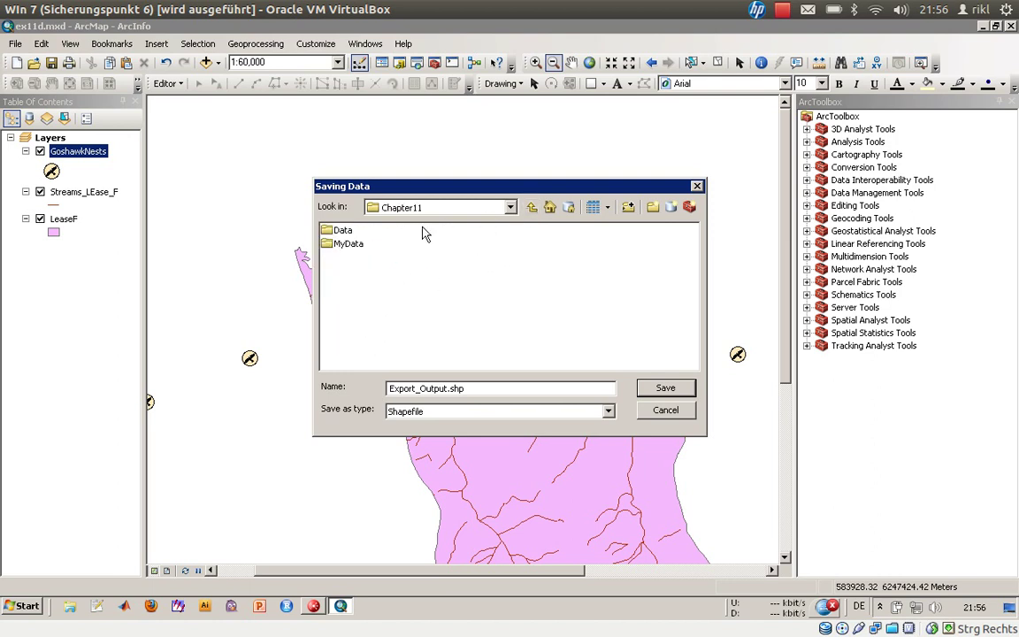
double_click(346, 243)
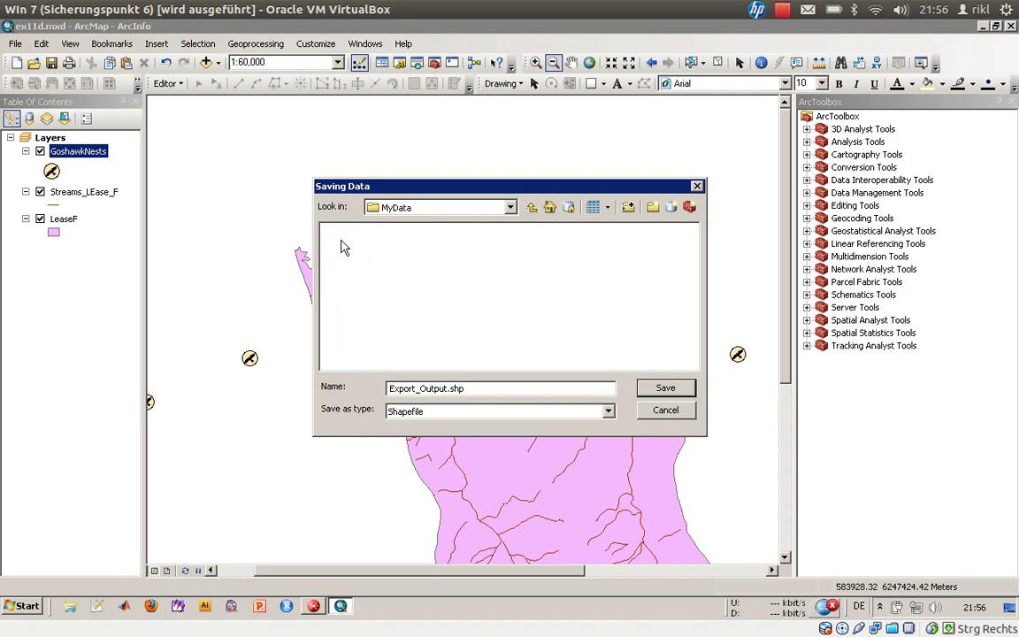
Name the output file Nests_Lease_F.shp and save it.
click(446, 386)
key(BackSpace)
key(BackSpace)
key(BackSpace)
key(BackSpace)
key(BackSpace)
key(BackSpace)
key(BackSpace)
key(BackSpace)
key(BackSpace)
key(BackSpace)
key(BackSpace)
key(BackSpace)
key(BackSpace)
text(Nests_Lease_F)
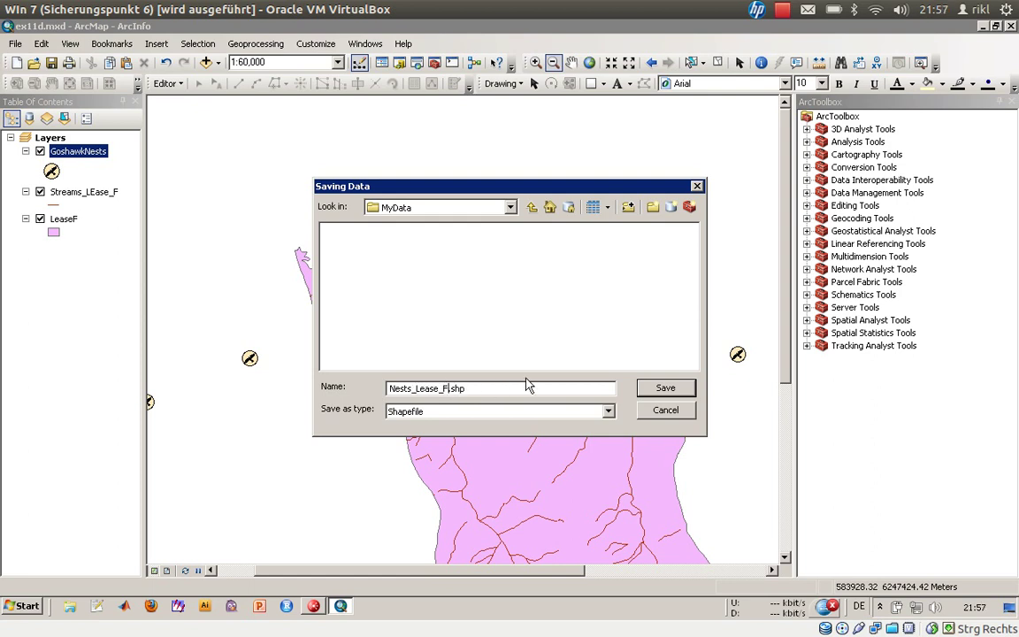
click(664, 389)
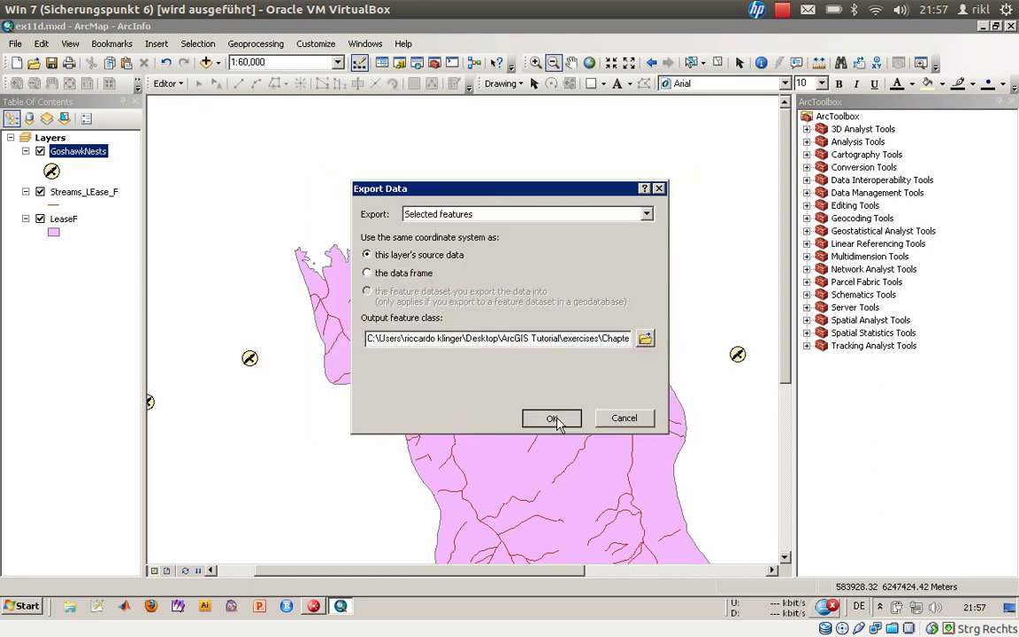
Export the nests, add Nests_Lease_F to the map, hide GoshawkNests, and open its symbol.
click(552, 418)
click(559, 363)
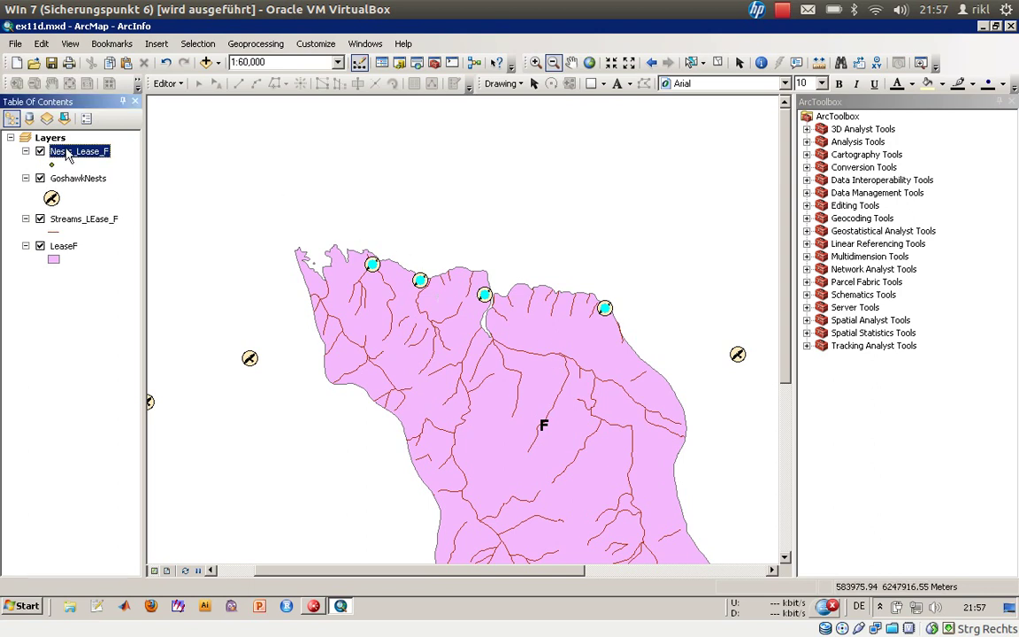
click(40, 178)
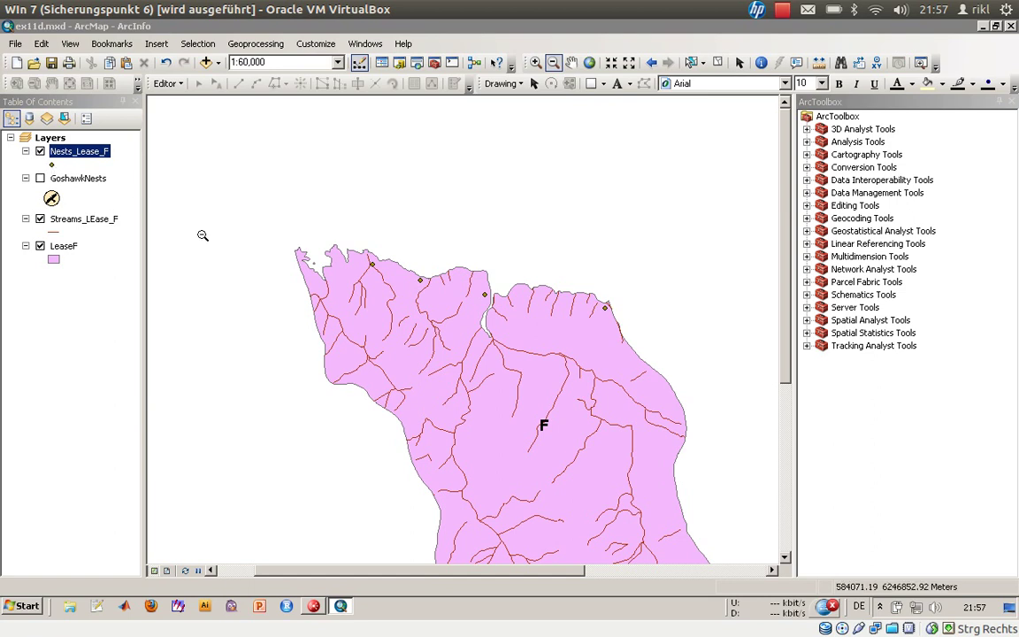
click(52, 198)
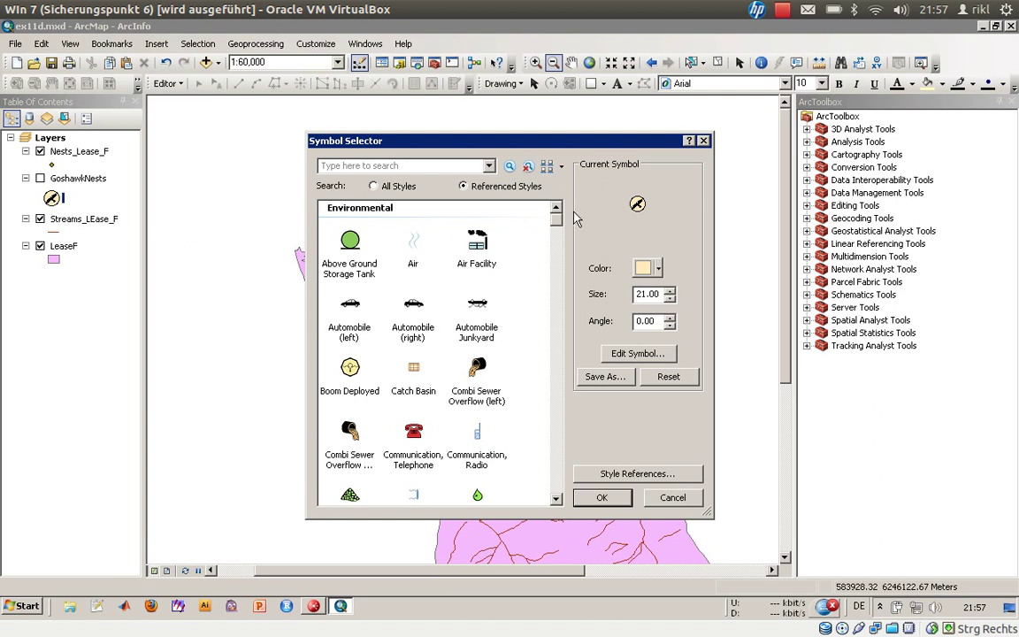
Cancel the GoshawkNests symbol selector and open Nests_Lease_F's symbol selector.
click(672, 497)
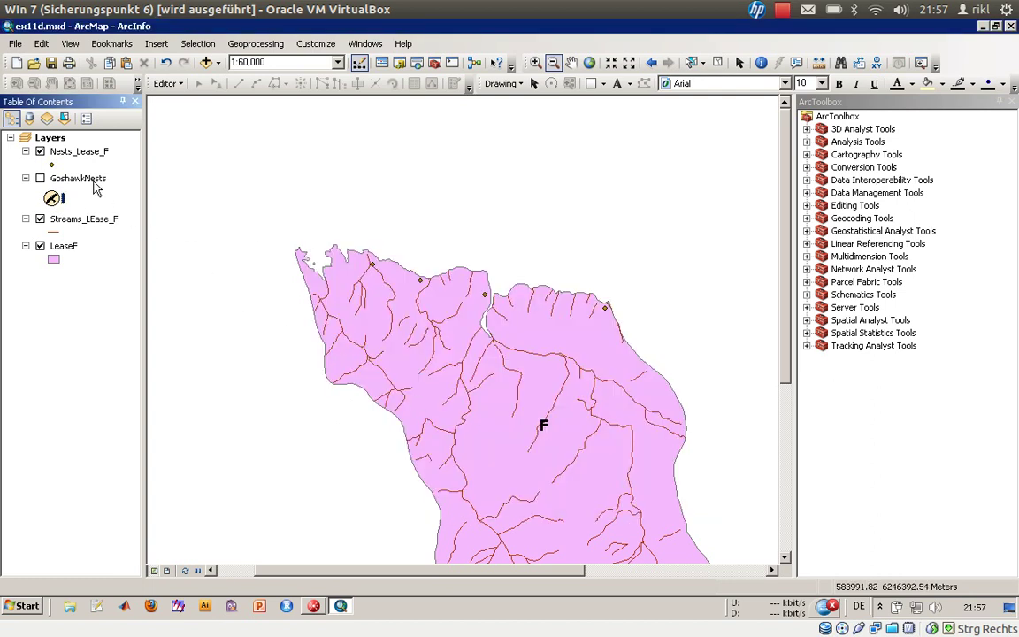
click(52, 164)
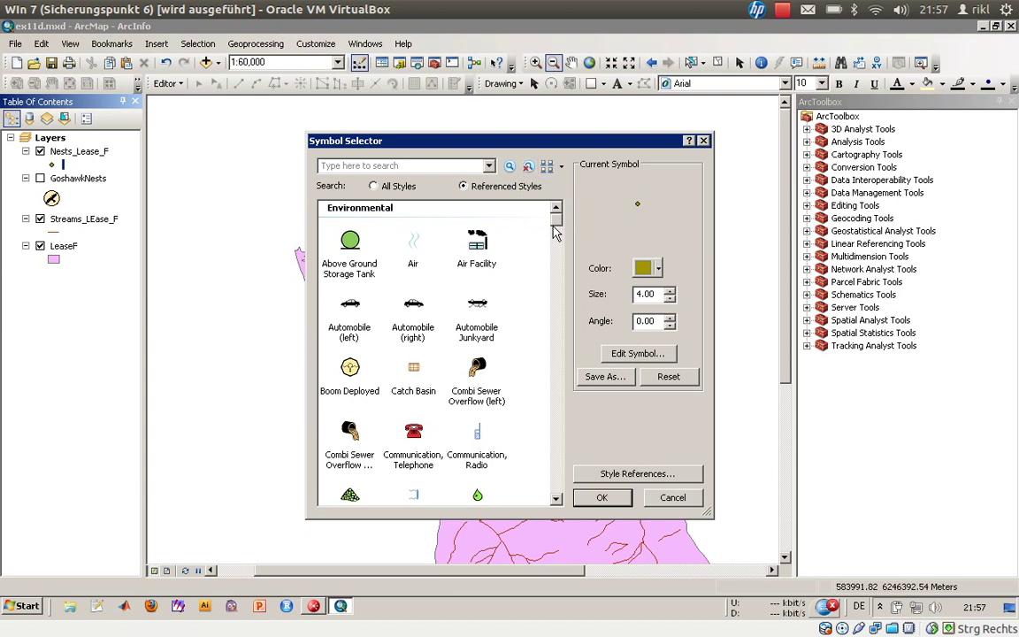
scroll(554, 234, down, 4)
drag(555, 237, 573, 303)
Inspect the nest symbol's Mask options, then cancel out leaving the symbol unchanged.
click(637, 353)
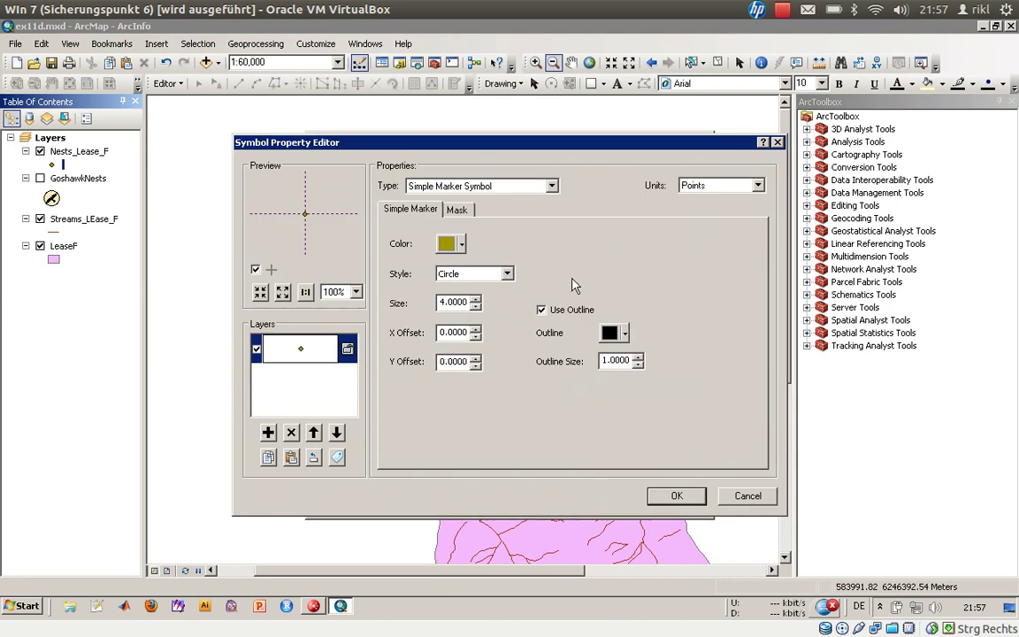
click(456, 210)
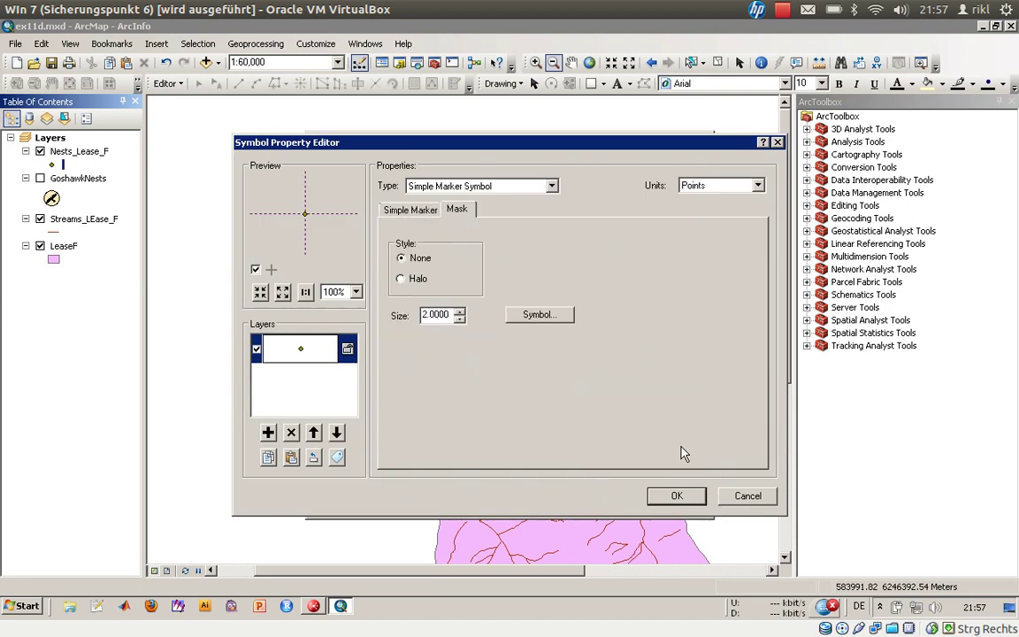
click(540, 314)
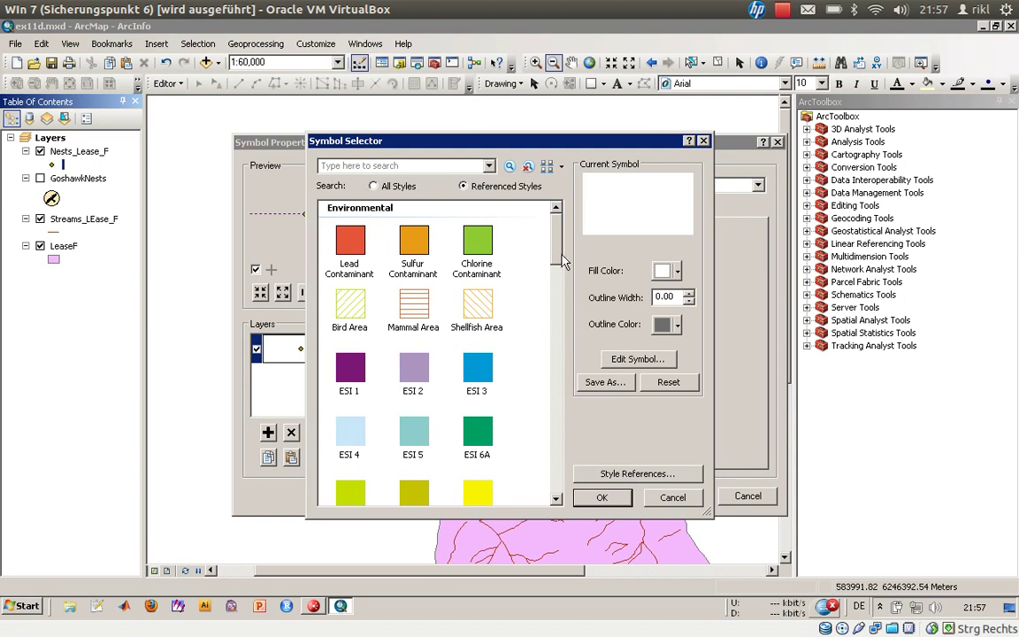
click(672, 497)
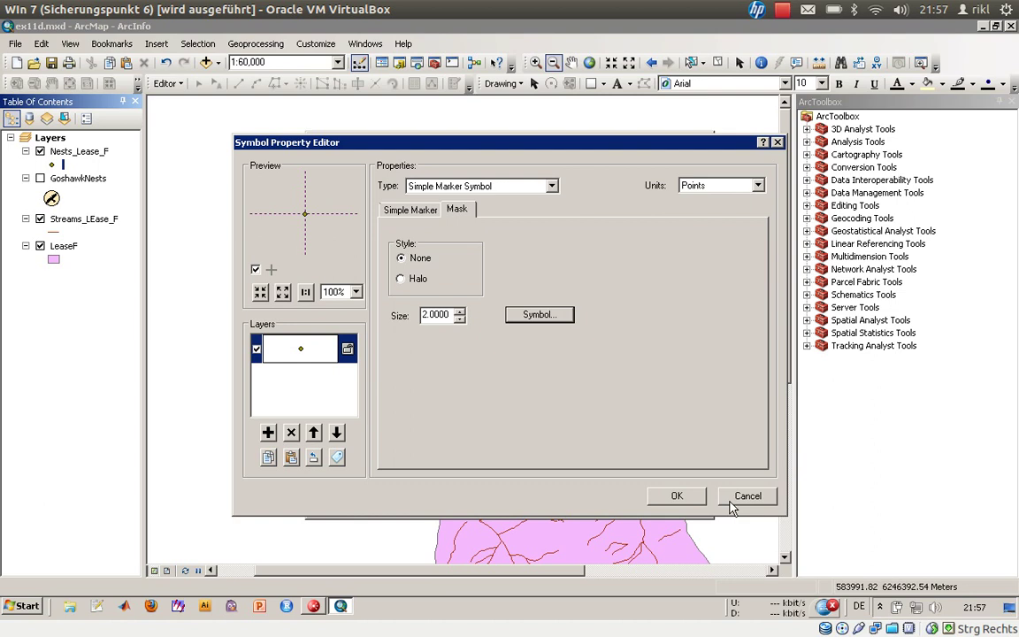
click(739, 501)
click(678, 500)
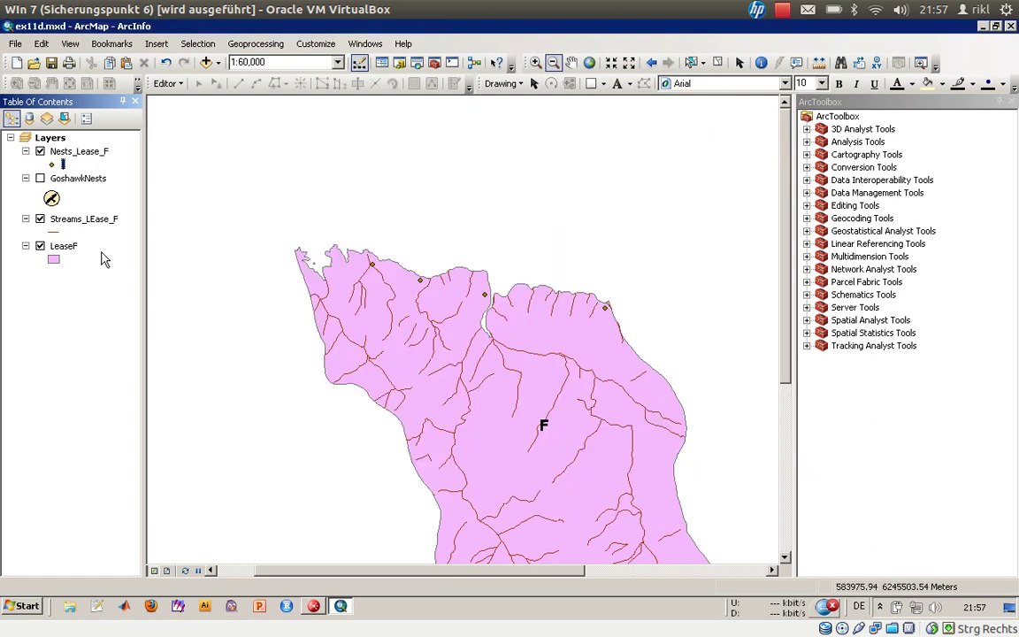
Import symbology from the GoshawkNests layer into Nests_Lease_F's properties and apply it.
double_click(76, 149)
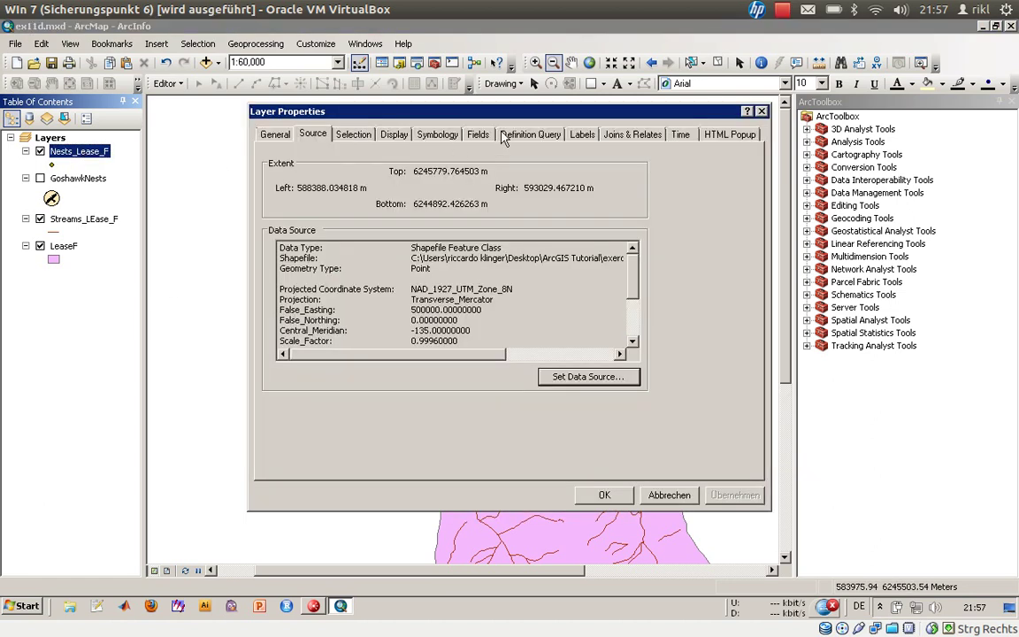
click(437, 135)
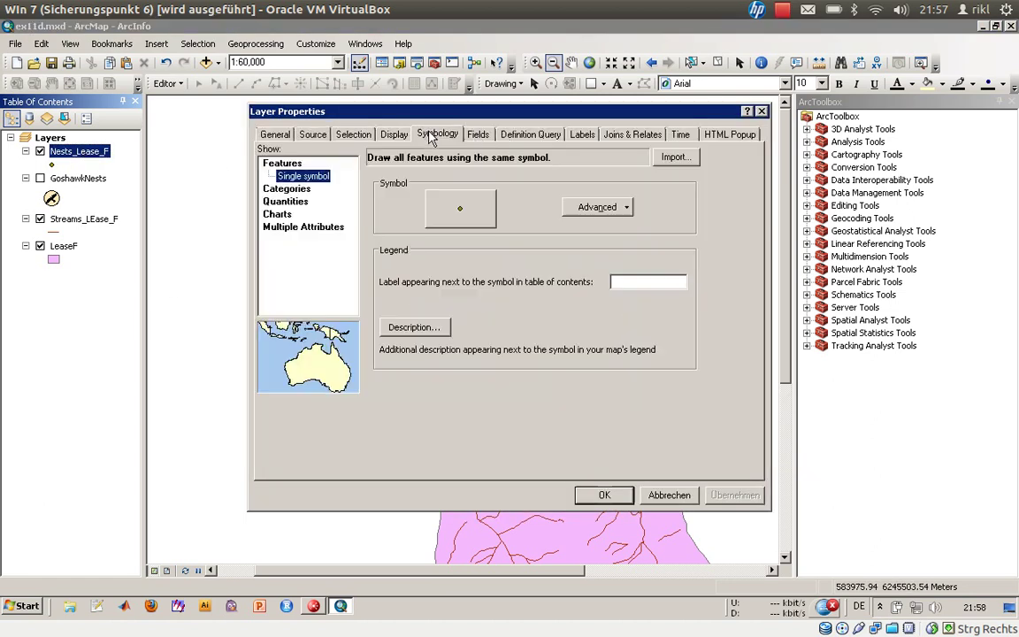
click(675, 157)
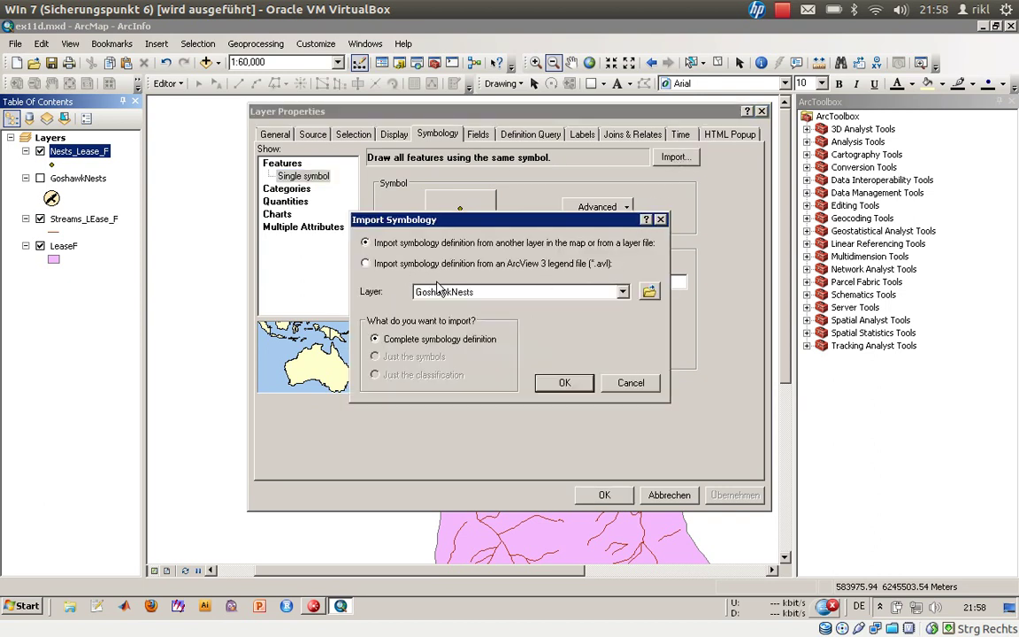
click(456, 296)
click(461, 307)
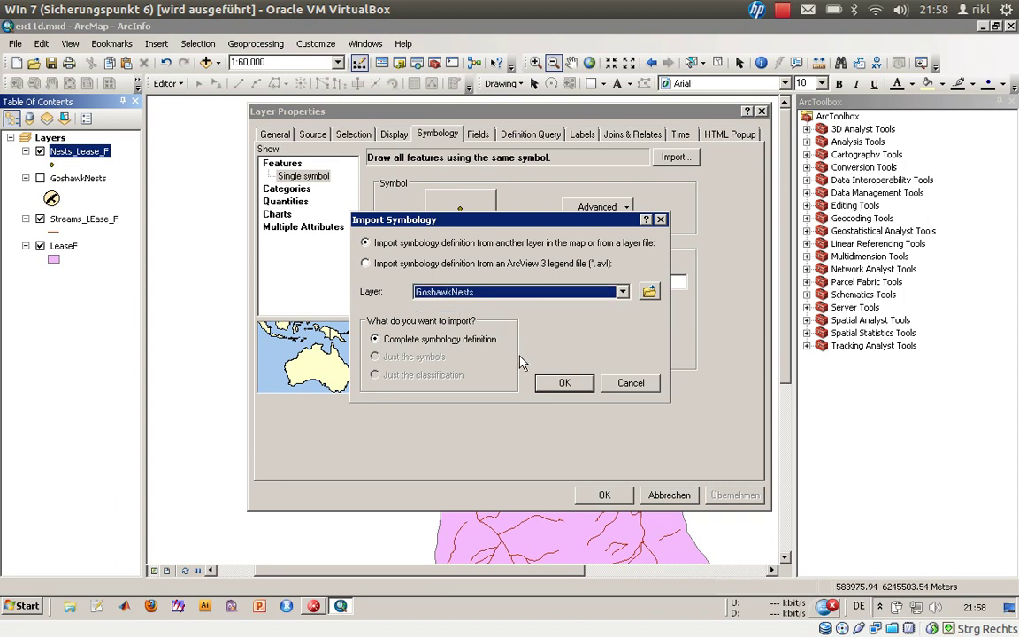
click(564, 382)
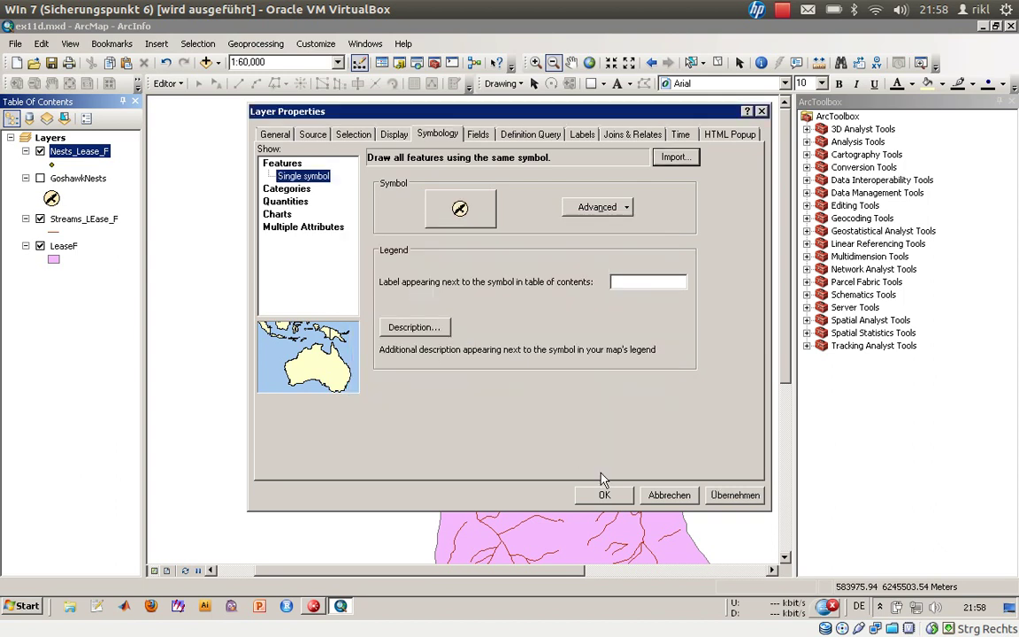
click(604, 494)
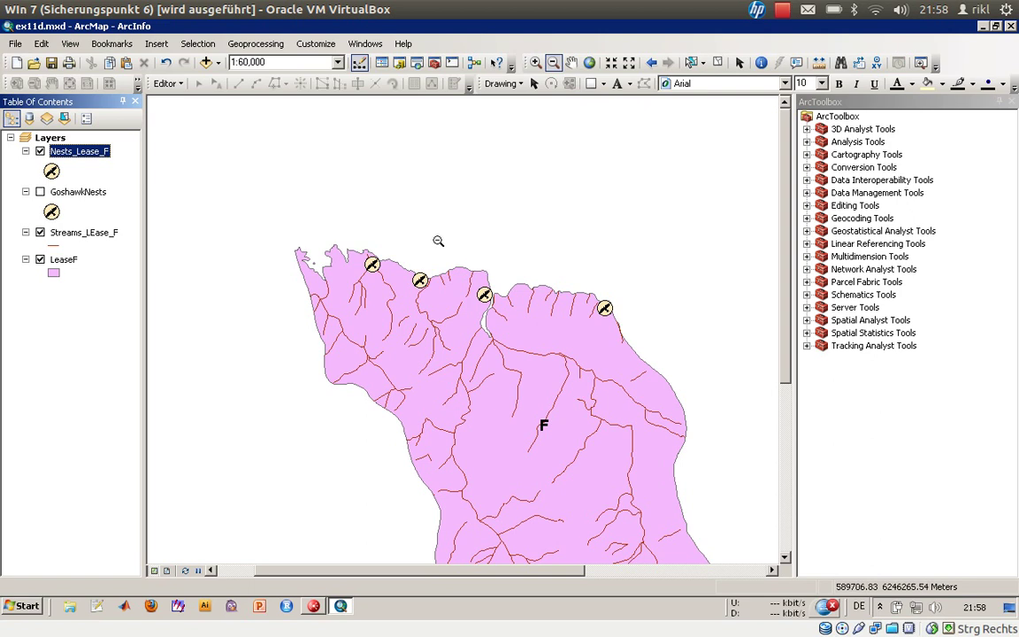
Switch to Layout View showing the Goshawk Nests map page.
click(166, 570)
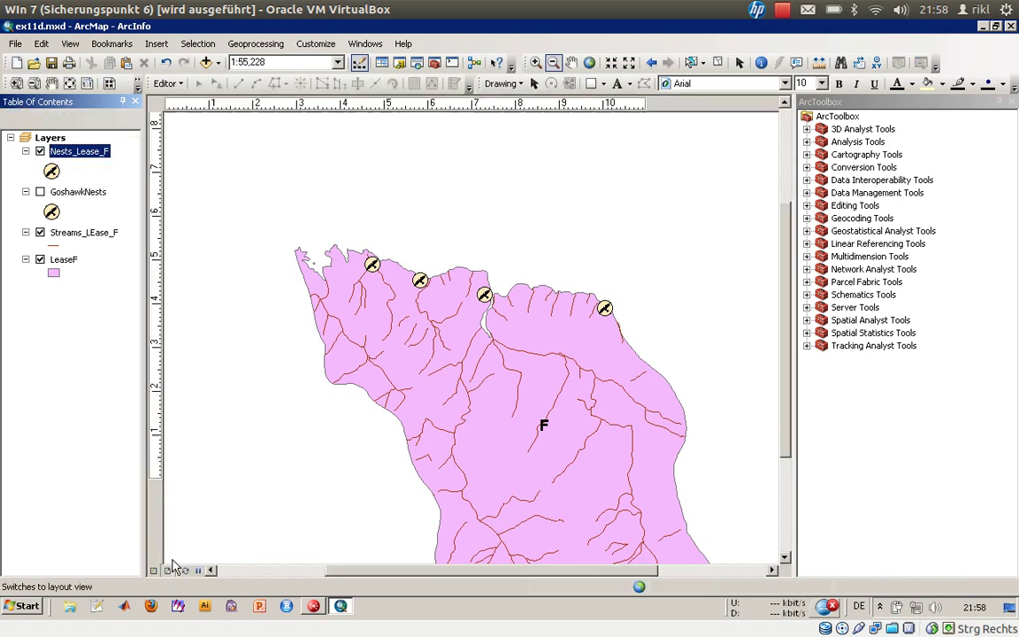